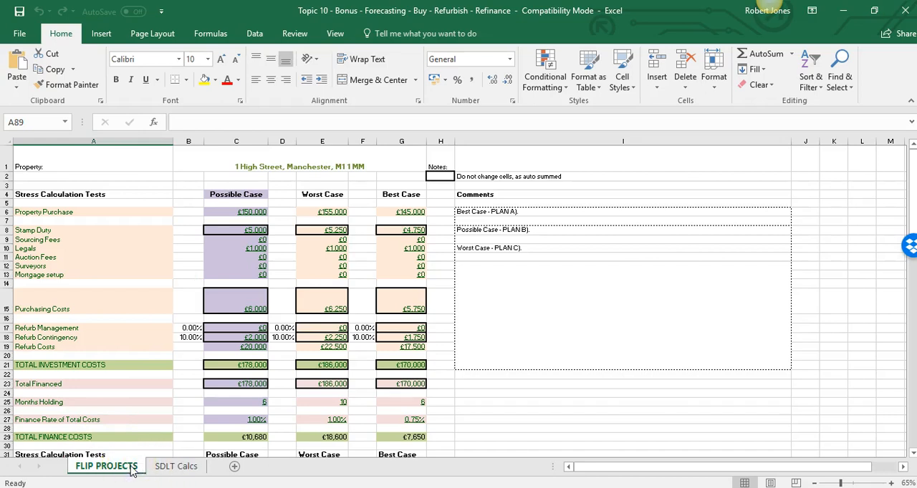
# Look over the SDLT Calcs sheet, plus the property address and Possible Case purchase price on the FLIP PROJECTS sheet
pyautogui.click(175, 467)
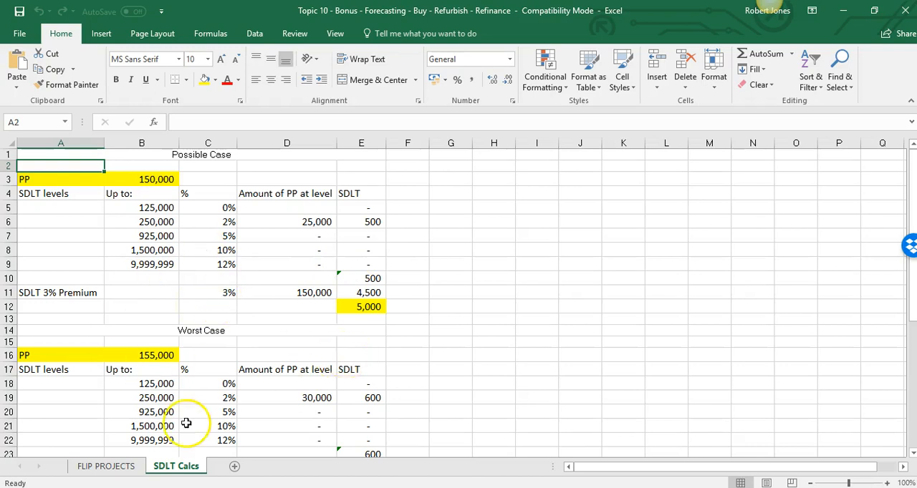
pyautogui.click(106, 467)
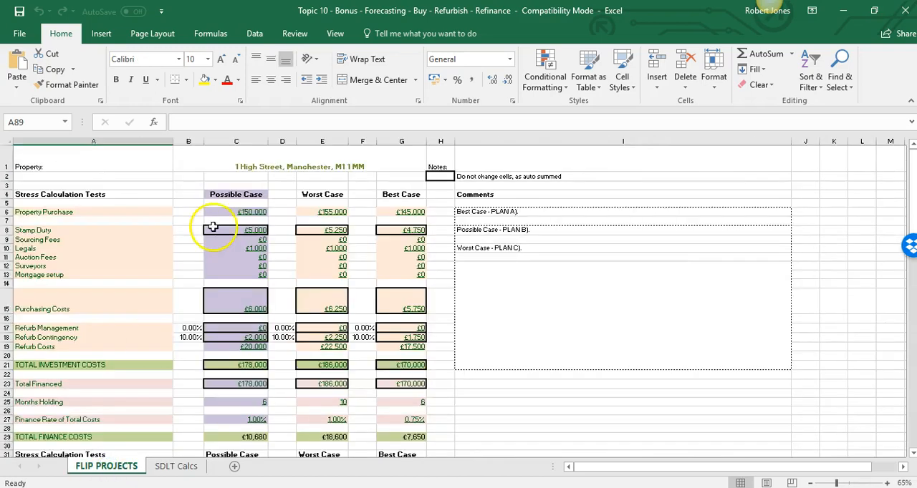
pyautogui.click(188, 203)
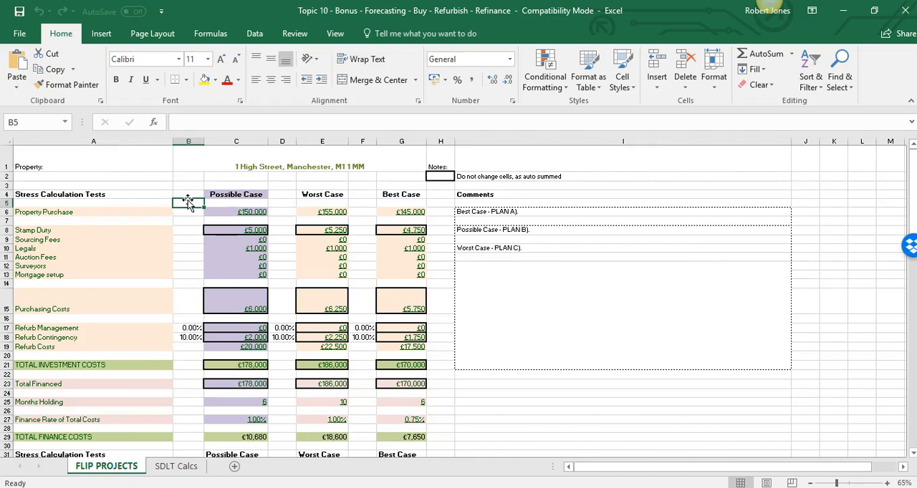
pyautogui.click(292, 161)
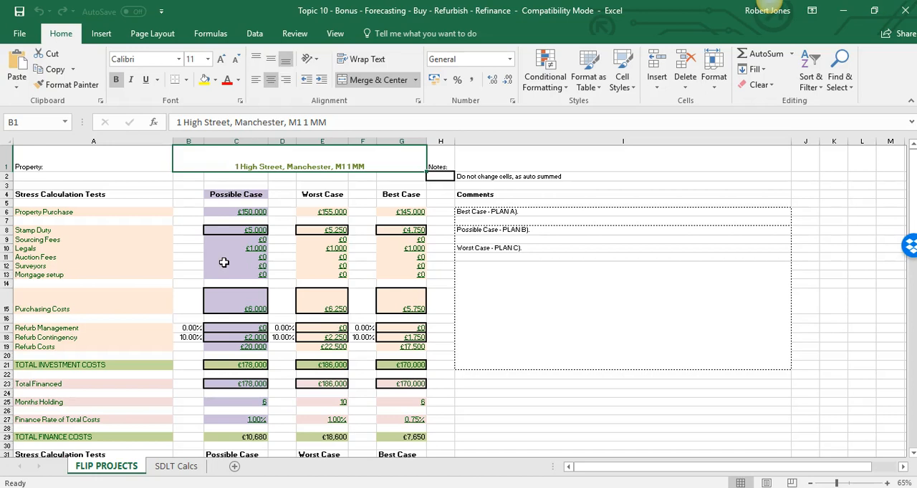
pyautogui.click(214, 240)
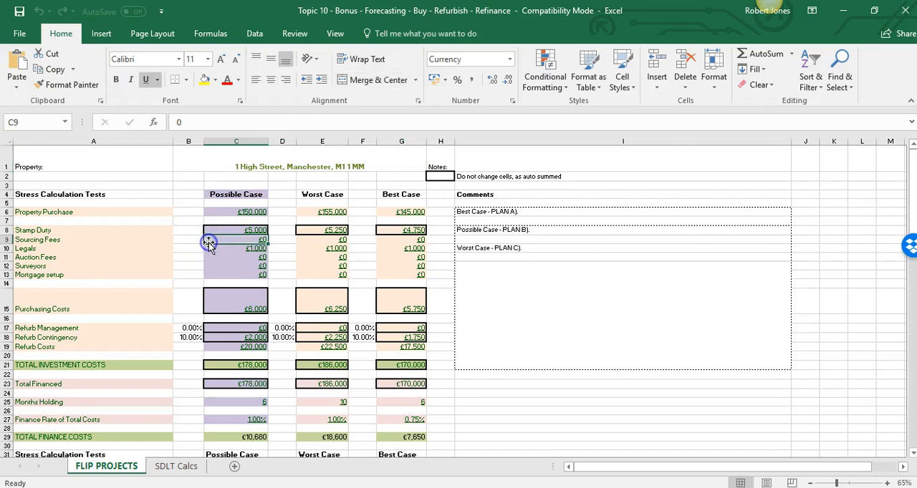
pyautogui.click(243, 213)
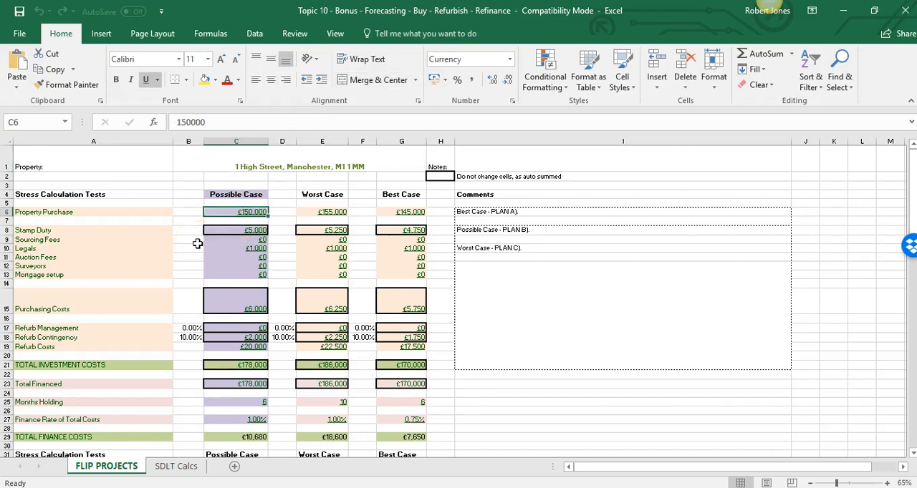
# Examine the Possible Case stamp duty formula and the SDLT bands it draws on in the SDLT Calcs sheet
pyautogui.scroll(-2, 198, 244)
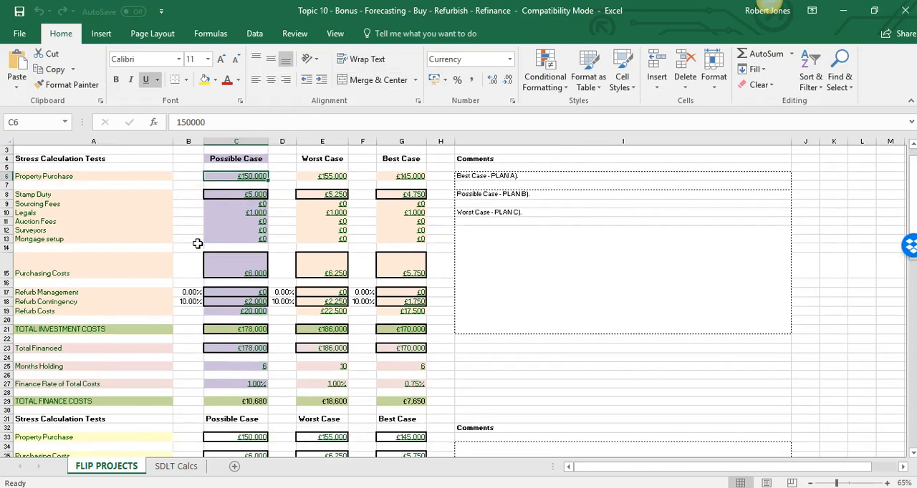
pyautogui.click(244, 193)
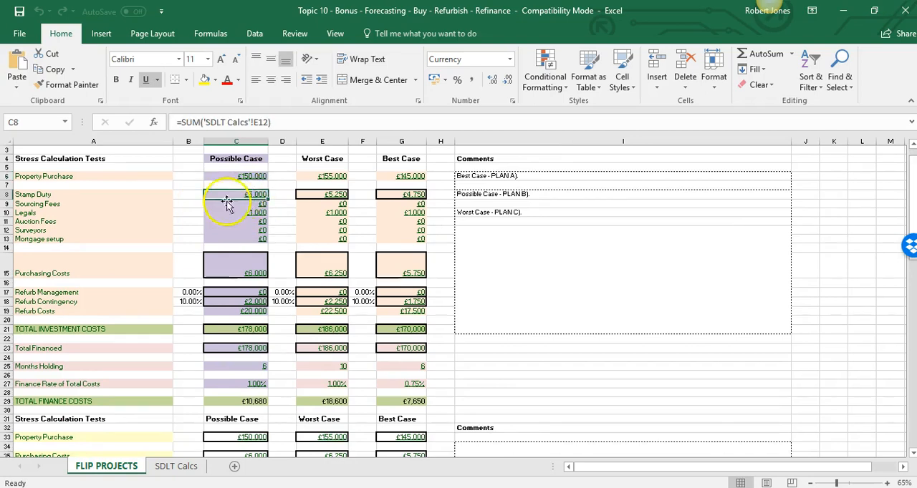
pyautogui.click(173, 470)
pyautogui.click(175, 212)
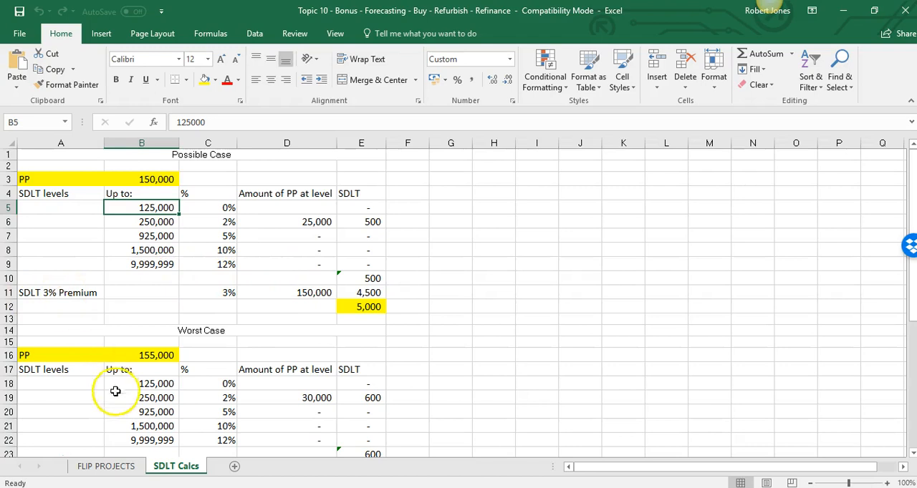
pyautogui.click(84, 466)
# Examine the Possible Case fee entries from sourcing fees to mortgage setup and the purchasing costs formula that sums them
pyautogui.click(192, 214)
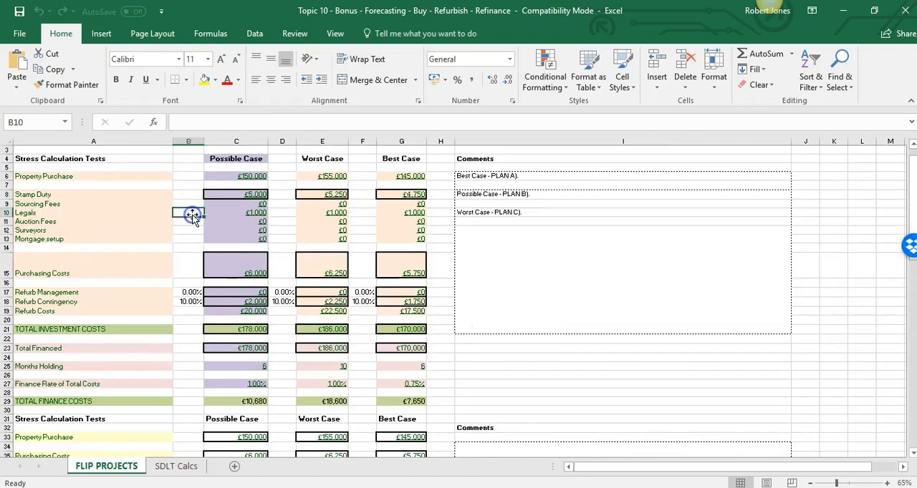
pyautogui.press('Up')
pyautogui.press('Right')
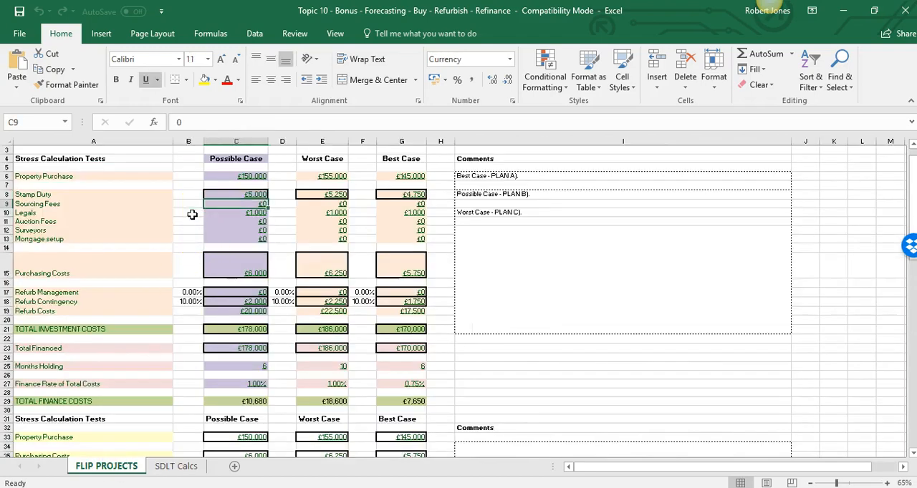
pyautogui.press('Down')
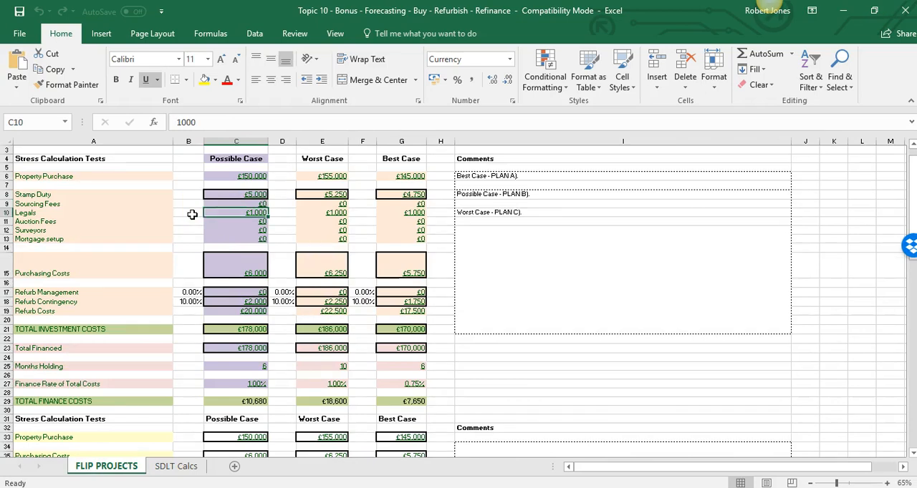
pyautogui.press('Down')
pyautogui.press('Down')
pyautogui.press('Down')
pyautogui.press('Up')
pyautogui.press('Up')
pyautogui.press('Up')
pyautogui.press('Up')
pyautogui.press('Down')
pyautogui.press('Down')
pyautogui.press('Down')
pyautogui.press('Down')
pyautogui.press('Down')
pyautogui.press('Down')
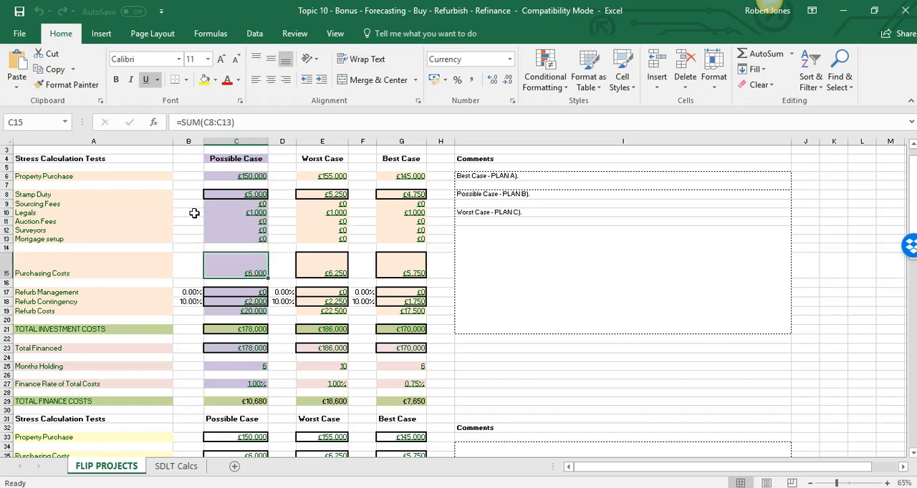
# Inspect the Possible Case purchasing costs, refurb management and refurb contingency cells, including the refurb management percentage
pyautogui.click(237, 193)
pyautogui.click(226, 262)
pyautogui.click(227, 291)
pyautogui.click(223, 303)
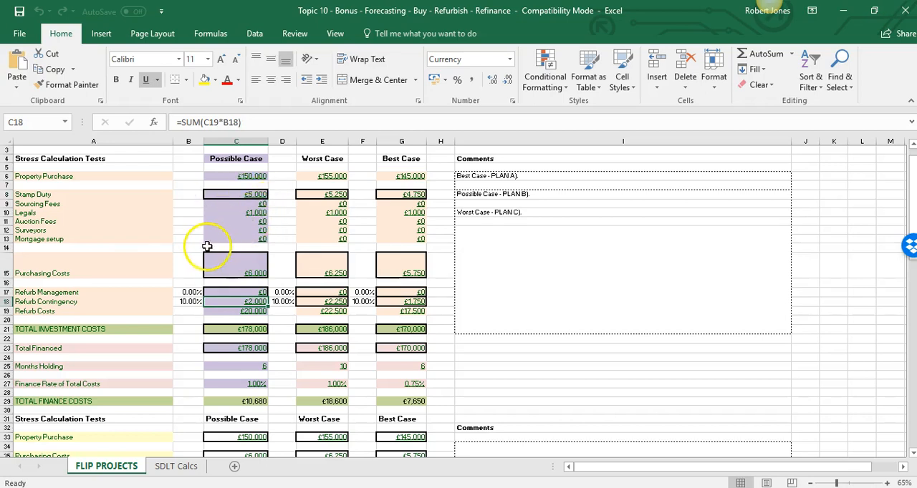
pyautogui.click(228, 238)
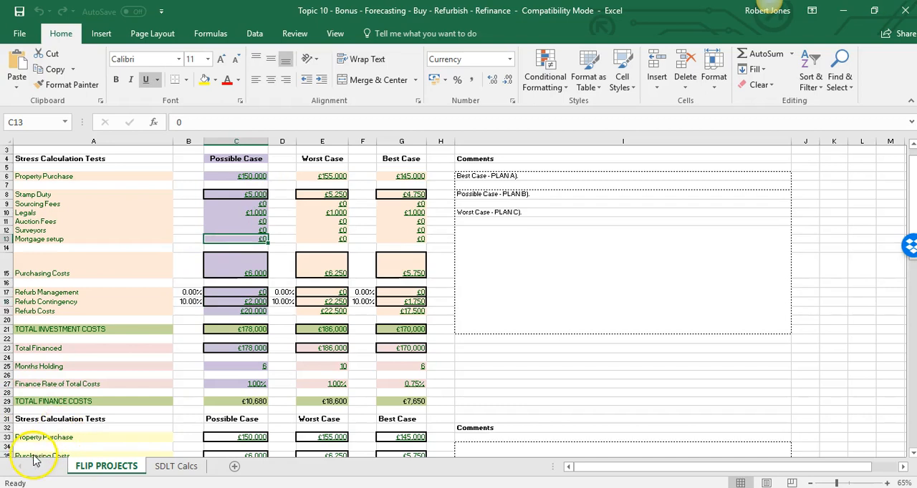
pyautogui.click(193, 273)
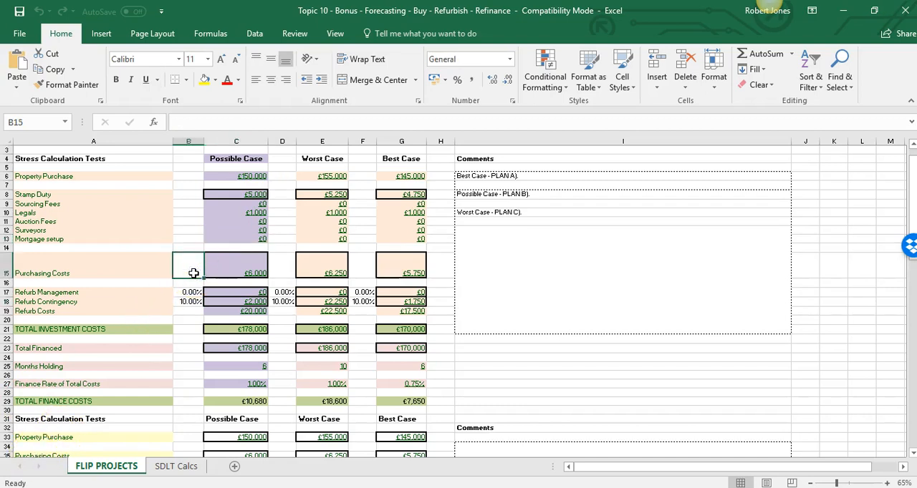
pyautogui.press('Up')
pyautogui.press('Down')
pyautogui.press('Down')
pyautogui.press('Down')
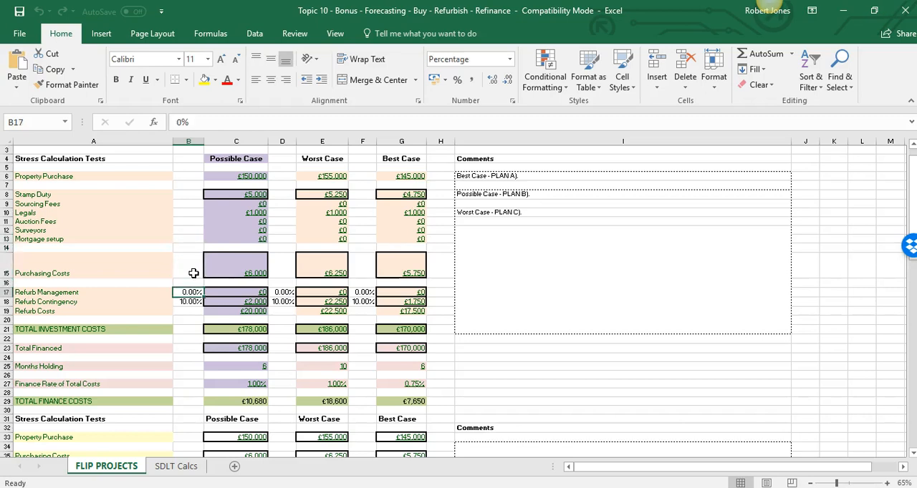
# Set the Possible Case refurb costs to £25,000
pyautogui.click(228, 311)
pyautogui.press('Left')
pyautogui.press('Left')
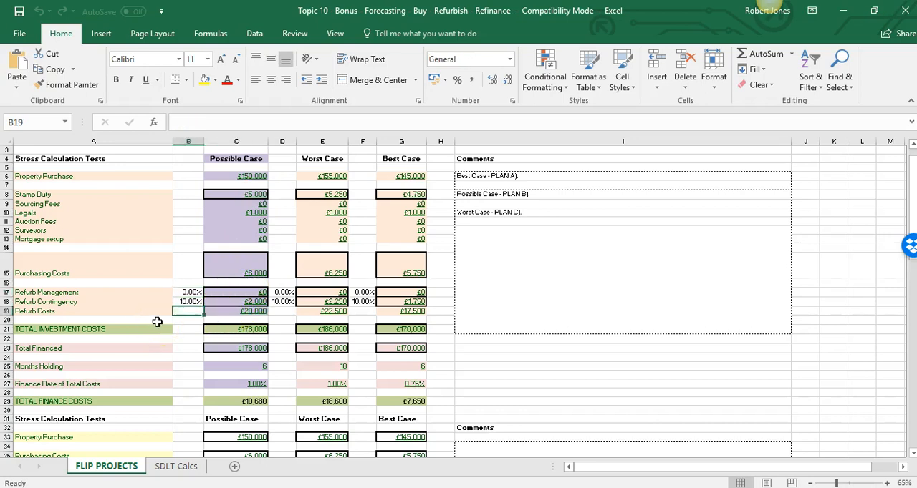
pyautogui.press('Right')
pyautogui.press('Right')
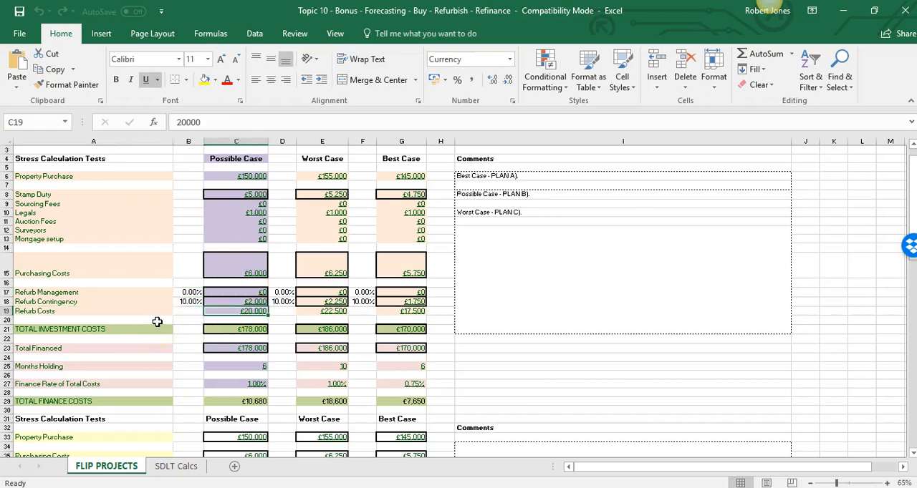
pyautogui.write('25')
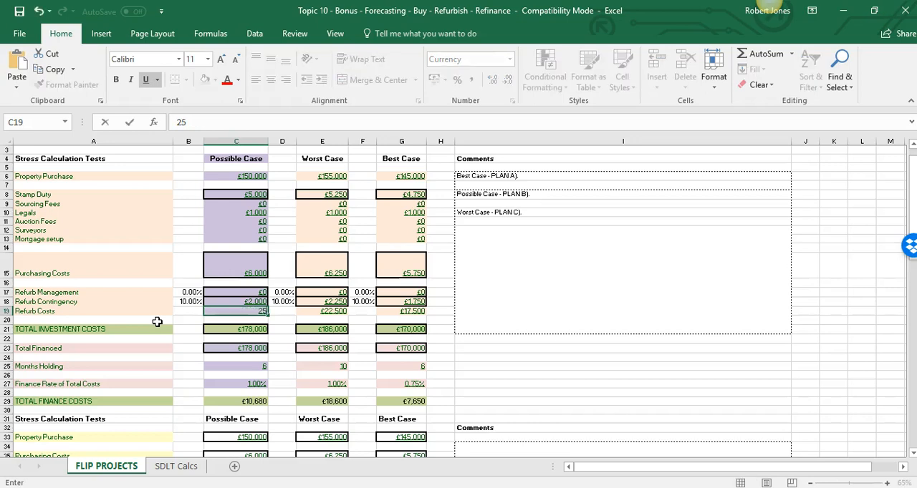
pyautogui.write(',000')
pyautogui.press('Return')
# Check the Possible Case total investment costs formula and the refurb management percentage after the refurb cost change
pyautogui.press('Up')
pyautogui.press('Down')
pyautogui.press('Down')
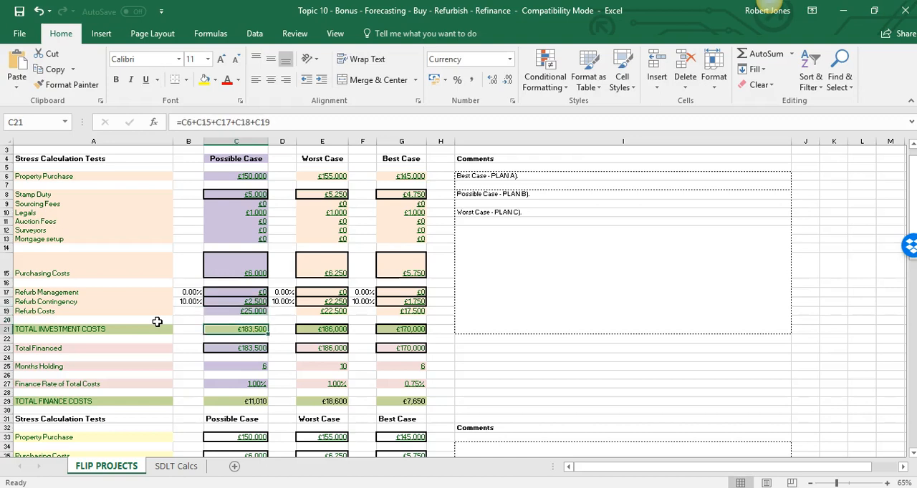
pyautogui.press('Up')
pyautogui.press('Up')
pyautogui.press('Up')
pyautogui.press('Left')
pyautogui.press('Up')
pyautogui.press('Right')
pyautogui.press('Left')
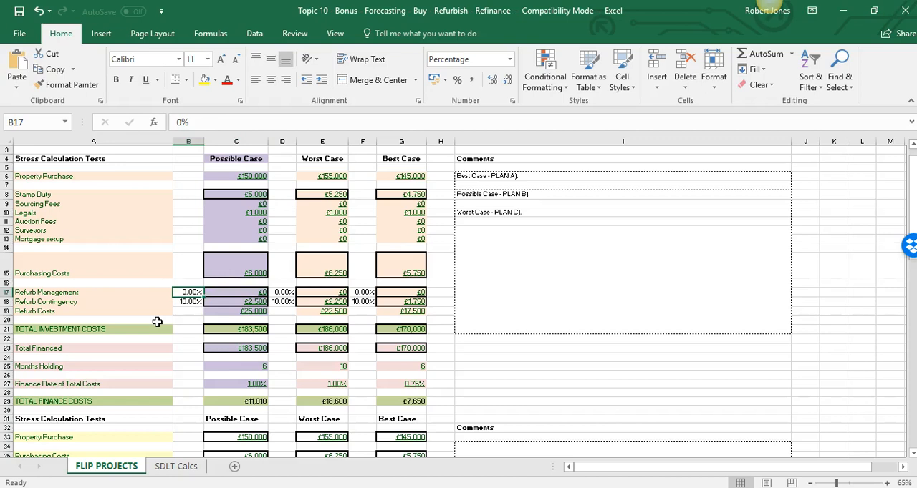
# Examine the Possible Case total financed formula alongside the purchase and refurb costs above it
pyautogui.scroll(-5, 172, 321)
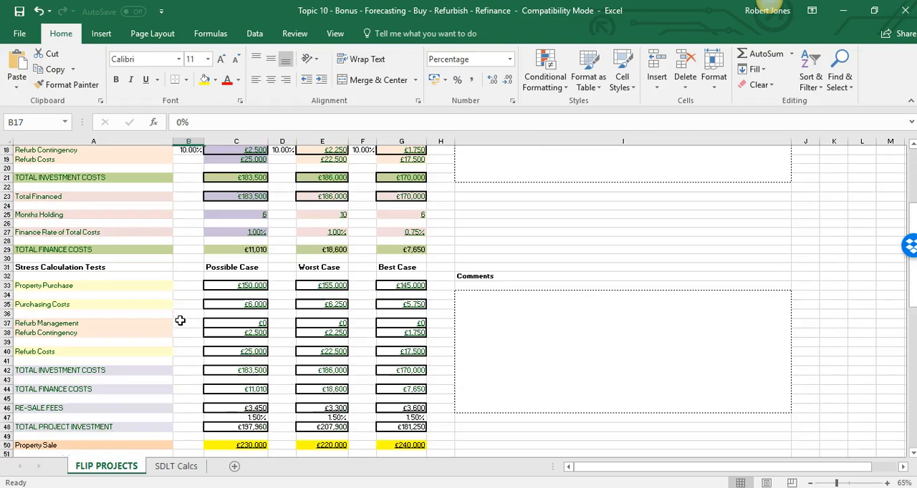
pyautogui.click(223, 197)
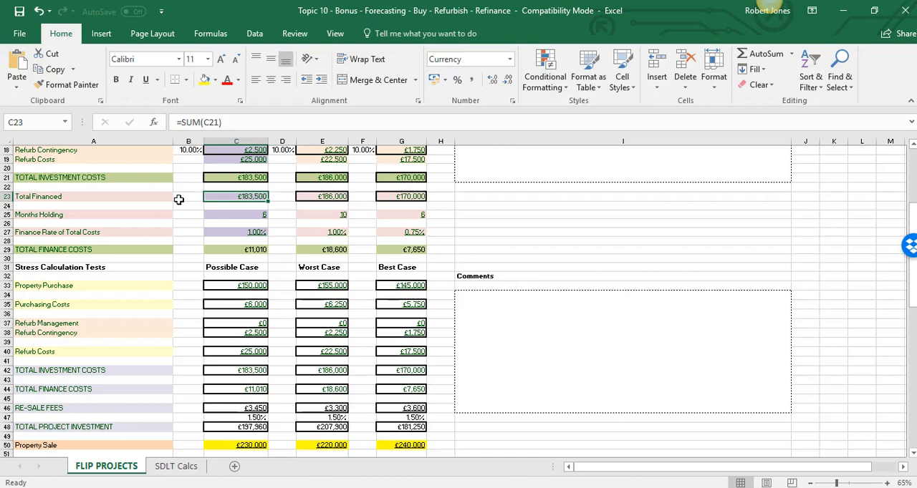
pyautogui.press('Left')
pyautogui.press('Left')
pyautogui.press('Right')
pyautogui.press('Right')
pyautogui.scroll(4, 178, 200)
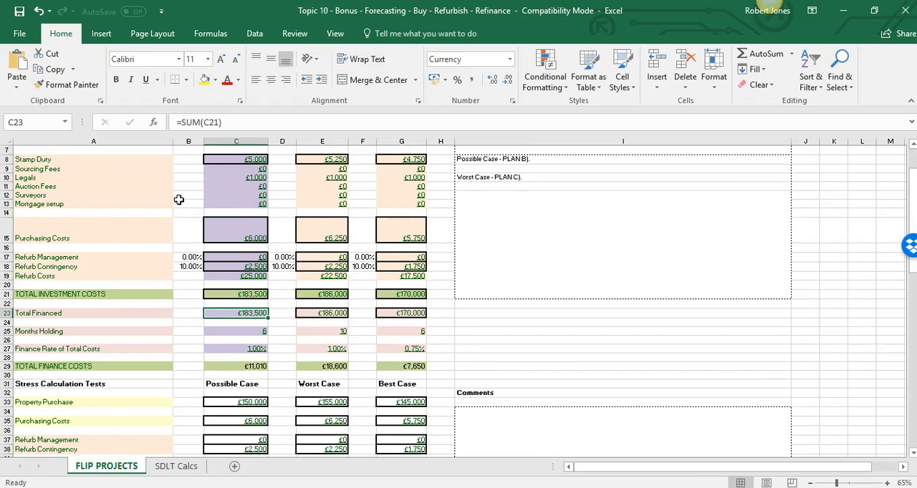
pyautogui.scroll(-3, 178, 200)
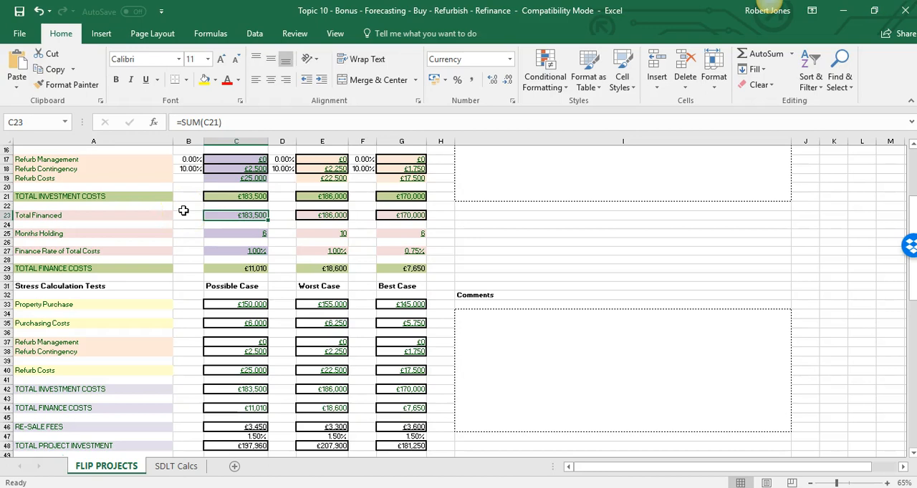
# Review the Possible Case total investment costs, total financed and months holding entries with their row labels
pyautogui.press('Left')
pyautogui.press('Right')
pyautogui.press('Up')
pyautogui.press('Up')
pyautogui.press('Left')
pyautogui.press('Right')
pyautogui.press('Down')
pyautogui.press('Down')
pyautogui.press('Down')
pyautogui.press('Down')
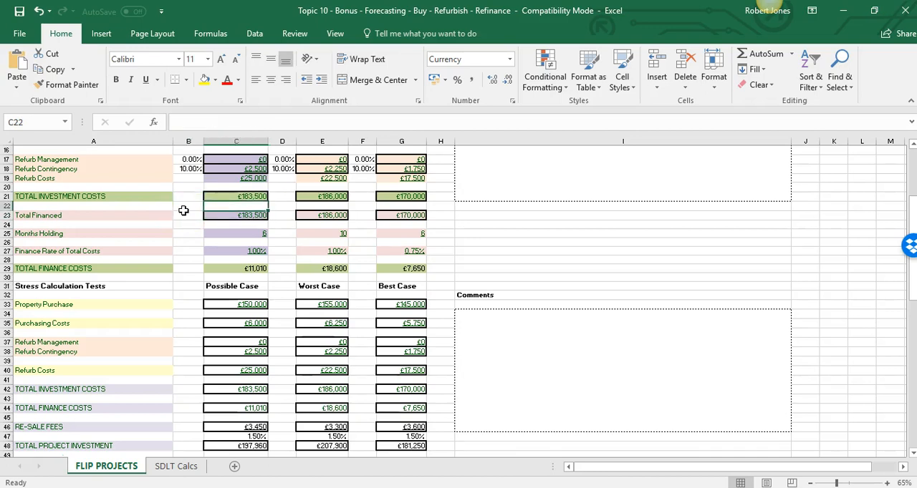
pyautogui.press('Left')
pyautogui.press('Left')
pyautogui.press('Right')
pyautogui.press('Right')
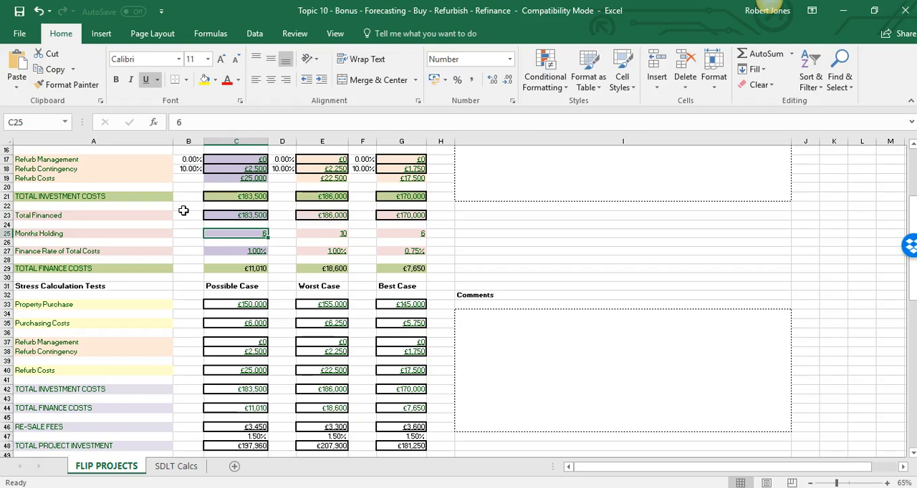
# Extend the finance rate row label in A27 to read "Finance Rate of Total Costs (pcm - per calendar month)"
pyautogui.click(243, 250)
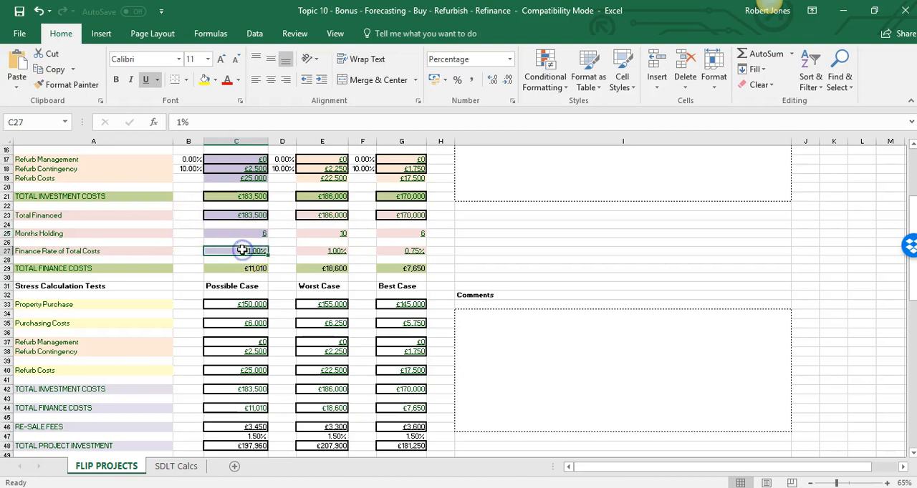
pyautogui.click(154, 251)
pyautogui.doubleClick(157, 251)
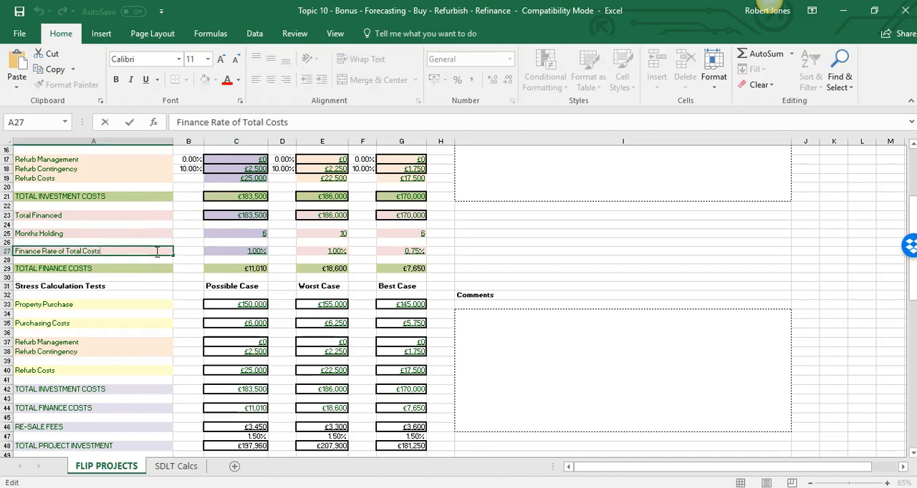
pyautogui.write('(pcm - per ca')
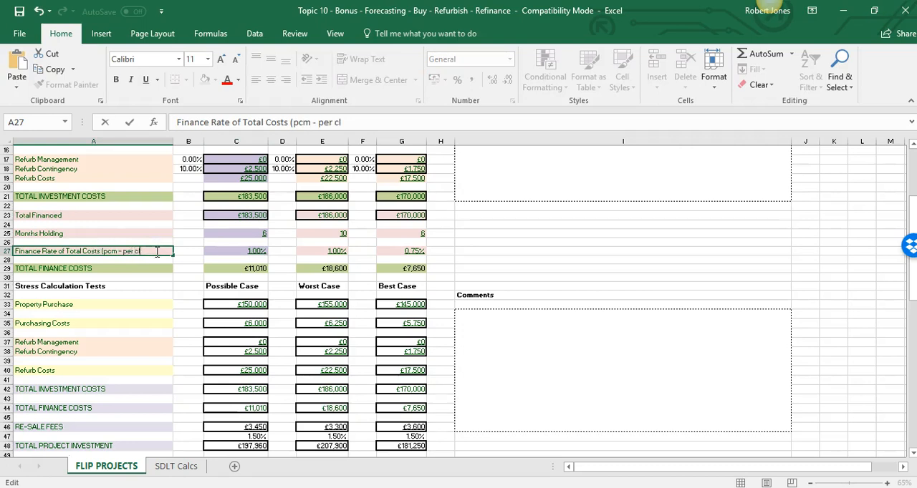
pyautogui.write('lendar mo')
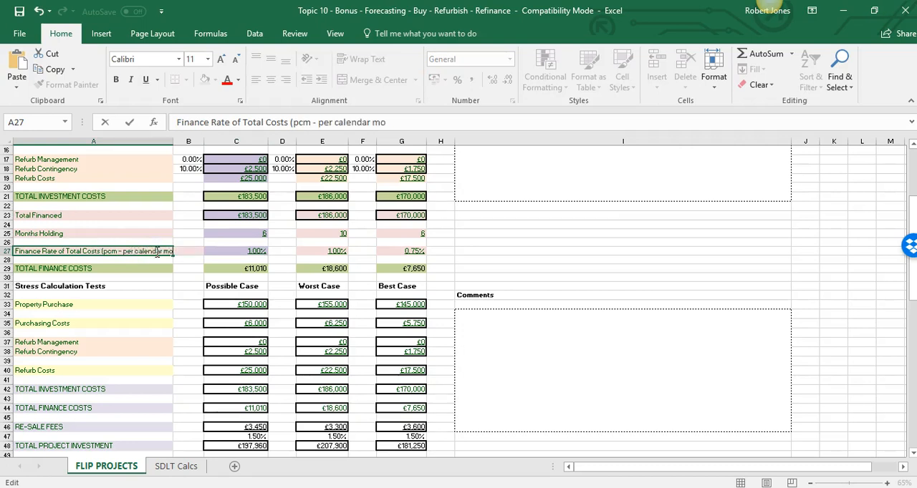
pyautogui.write('nth)')
pyautogui.press('Return')
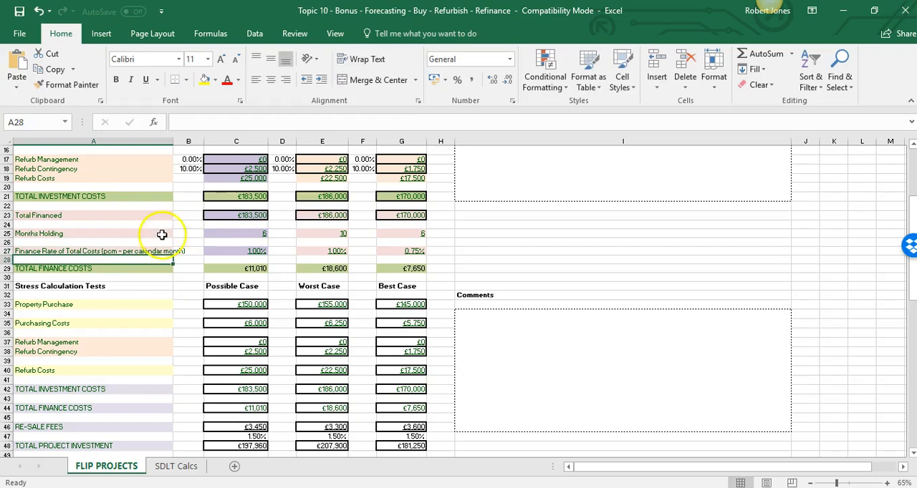
# Widen column A to fit the full finance rate label and select the Possible Case finance rate cell
pyautogui.moveTo(172, 141); pyautogui.dragTo(212, 141)
pyautogui.click(139, 248)
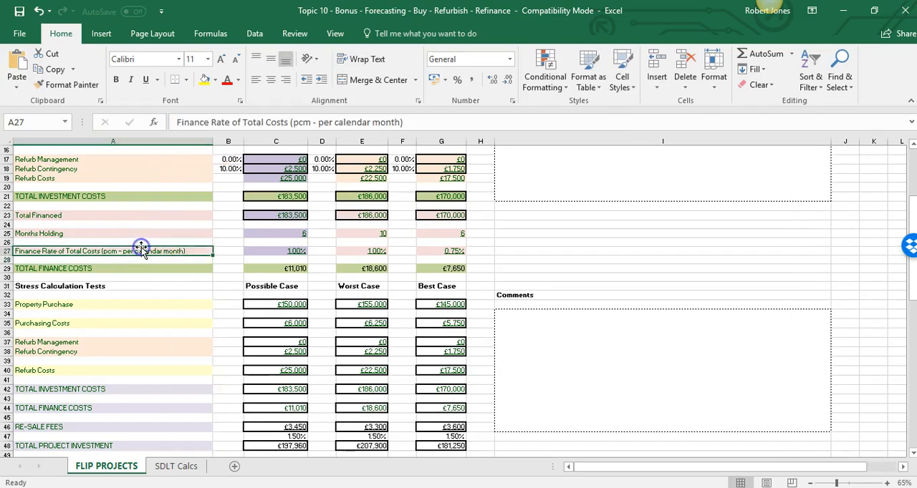
pyautogui.press('Right')
pyautogui.press('Right')
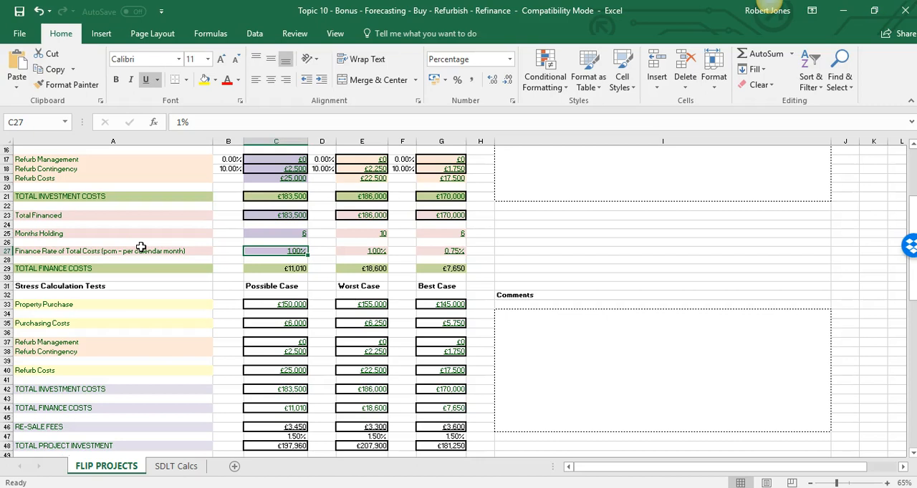
# Review the Possible Case legals, surveyors and mortgage setup entries within the purchasing costs
pyautogui.scroll(5, 141, 247)
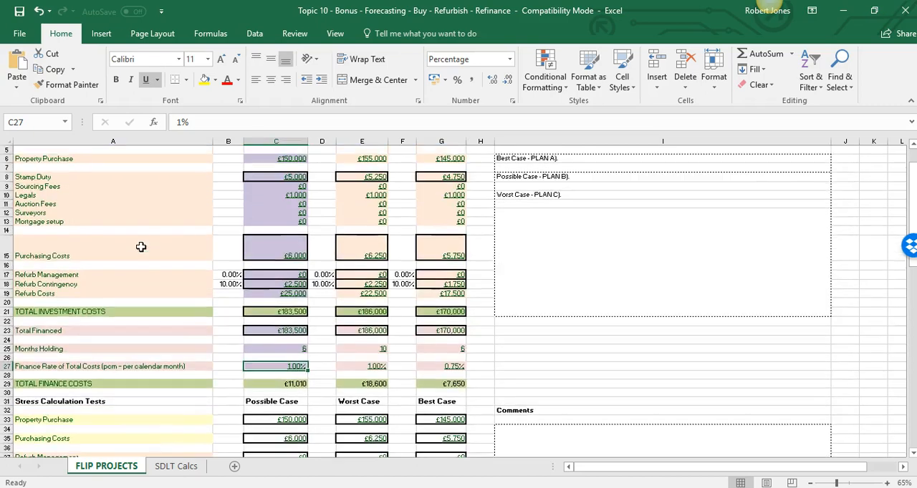
pyautogui.click(85, 203)
pyautogui.press('Right')
pyautogui.press('Right')
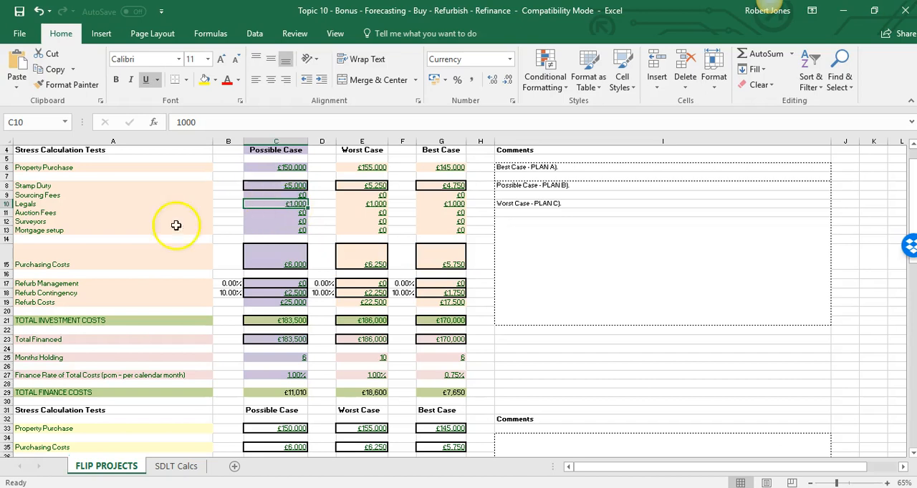
pyautogui.click(267, 222)
pyautogui.click(116, 231)
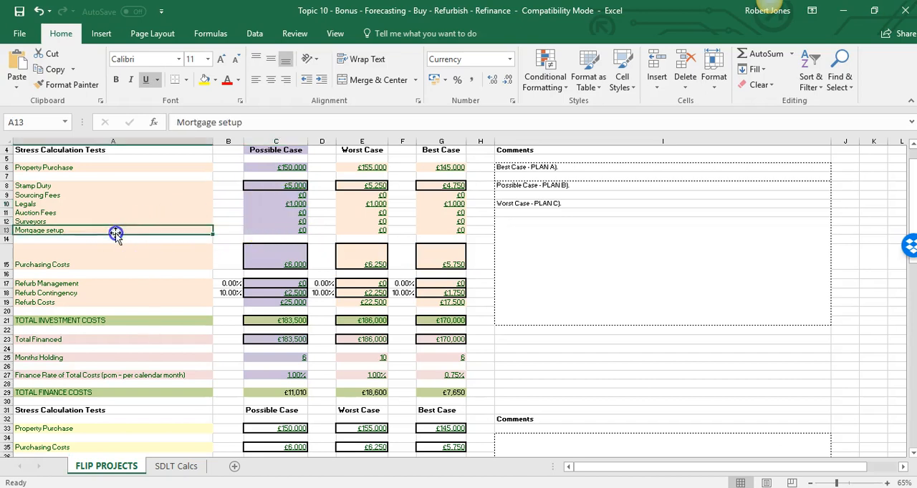
pyautogui.click(269, 237)
pyautogui.click(256, 230)
pyautogui.scroll(-4, 225, 266)
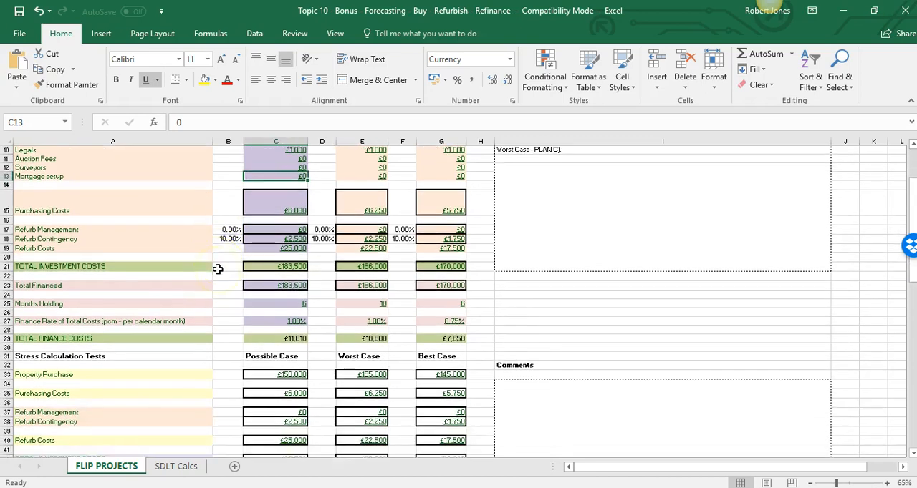
# Compare the Possible Case total investment costs with the Total Financed formula in C23
pyautogui.click(105, 223)
pyautogui.press('Up')
pyautogui.press('Down')
pyautogui.press('Down')
pyautogui.press('Down')
pyautogui.press('Right')
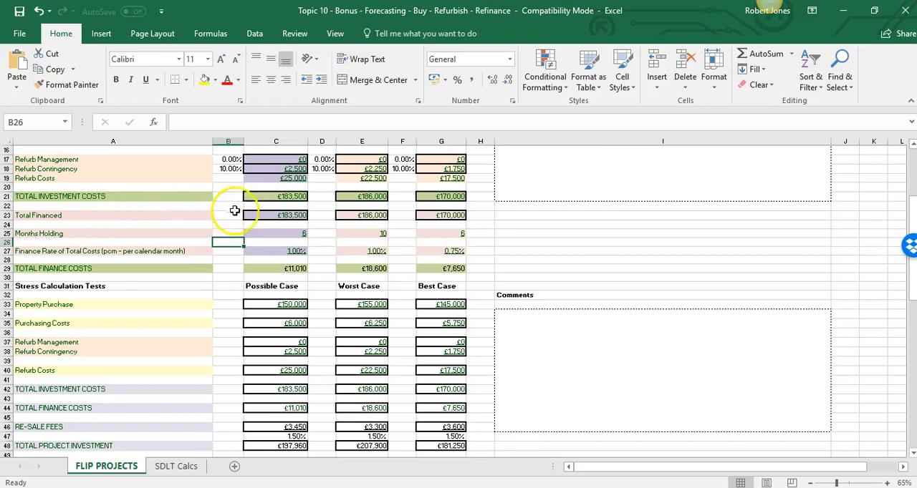
pyautogui.click(284, 224)
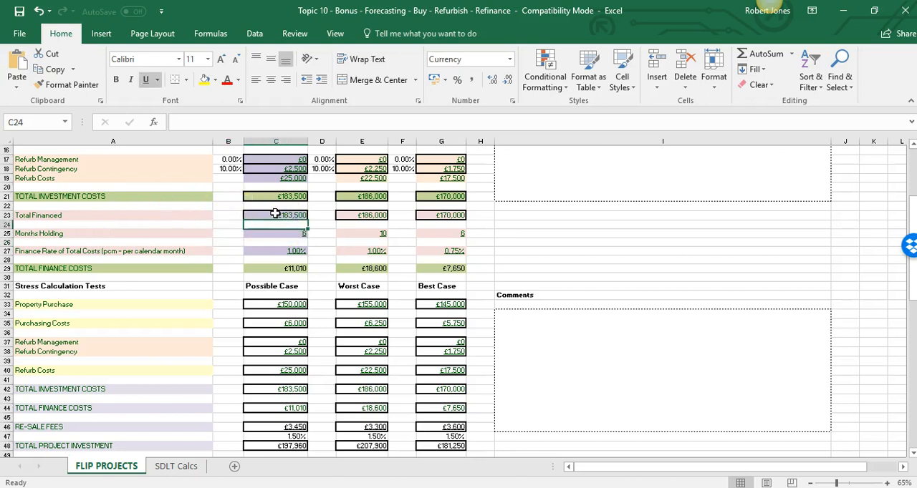
pyautogui.click(301, 195)
pyautogui.click(288, 215)
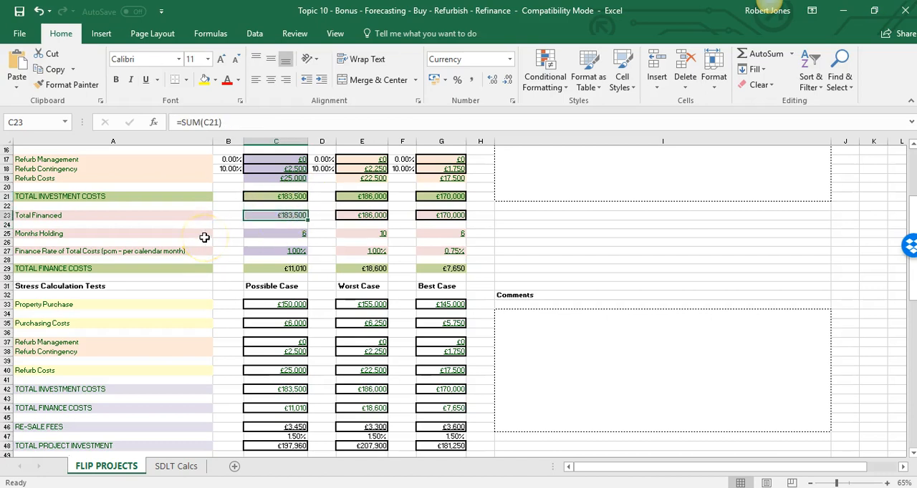
# Trace the Possible Case total finance costs formula in C29 from the months holding and monthly finance rate
pyautogui.click(182, 235)
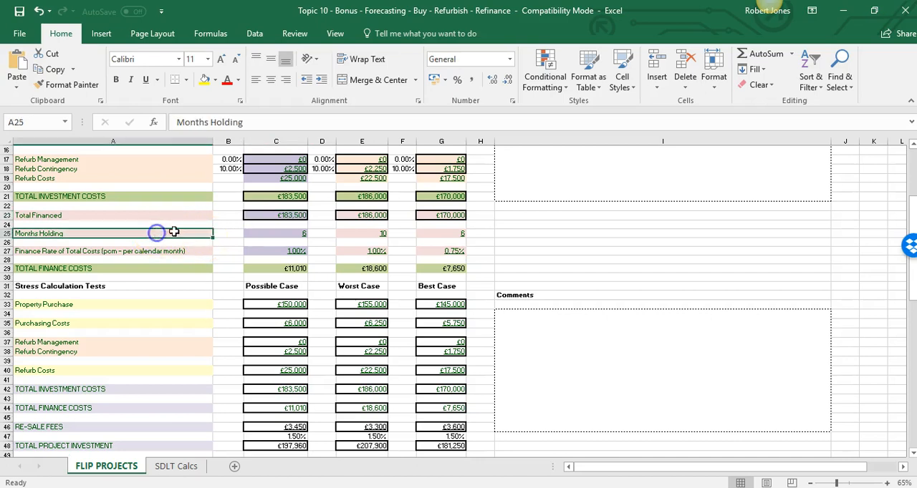
pyautogui.click(271, 231)
pyautogui.click(262, 253)
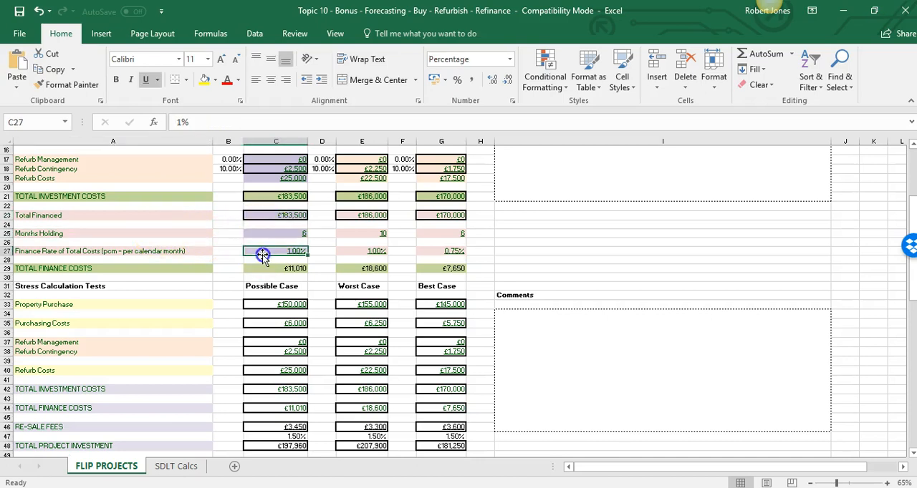
pyautogui.click(260, 269)
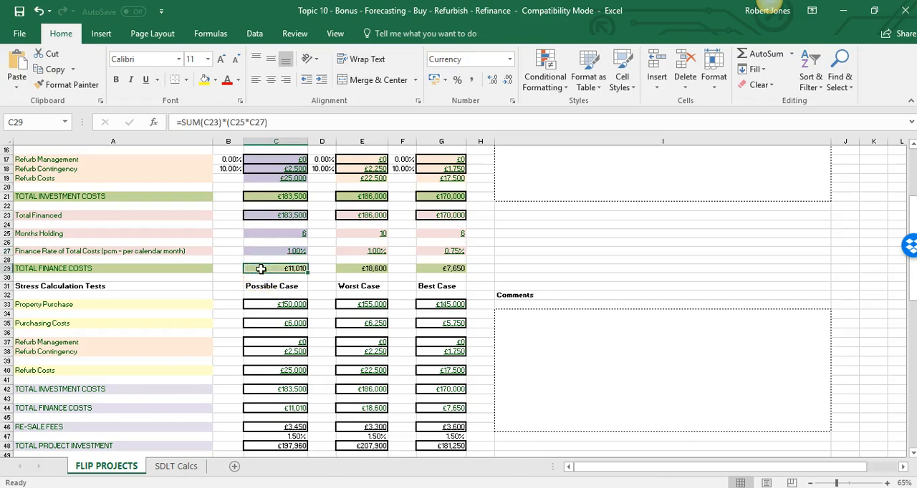
# Inspect the Possible Case re-sale fee percentage in C47
pyautogui.scroll(-3, 261, 268)
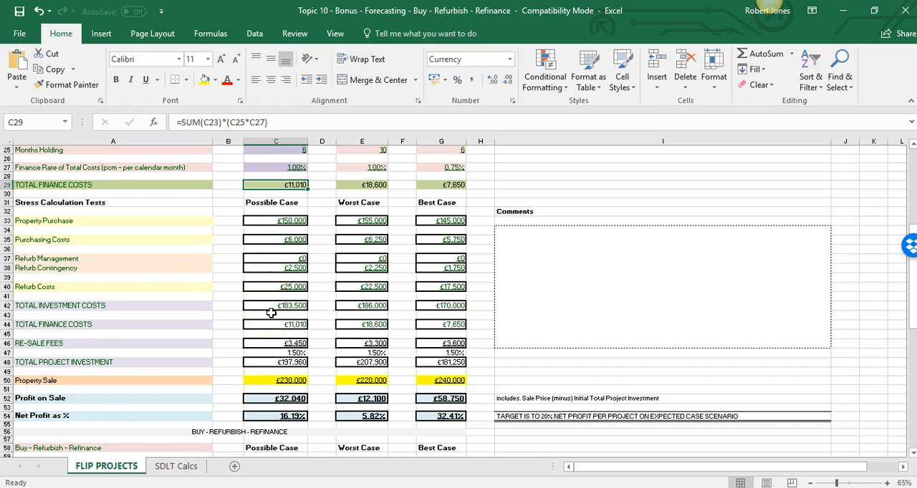
pyautogui.click(286, 353)
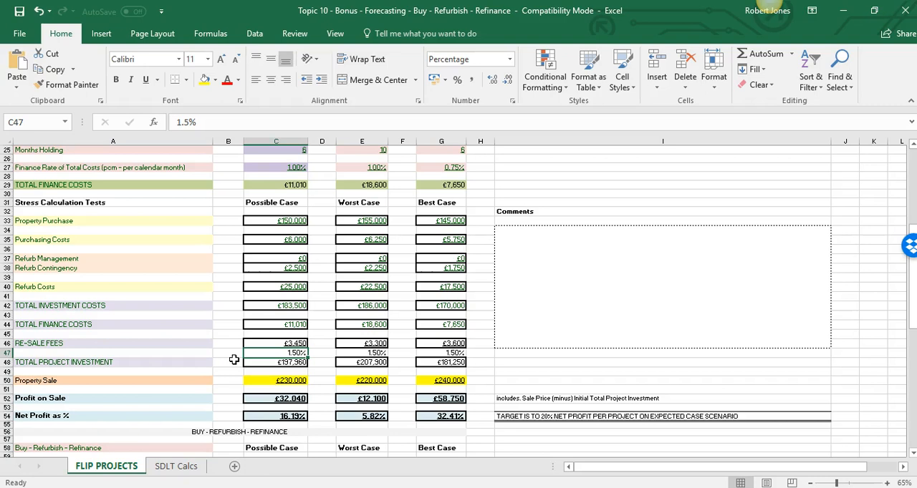
pyautogui.click(94, 467)
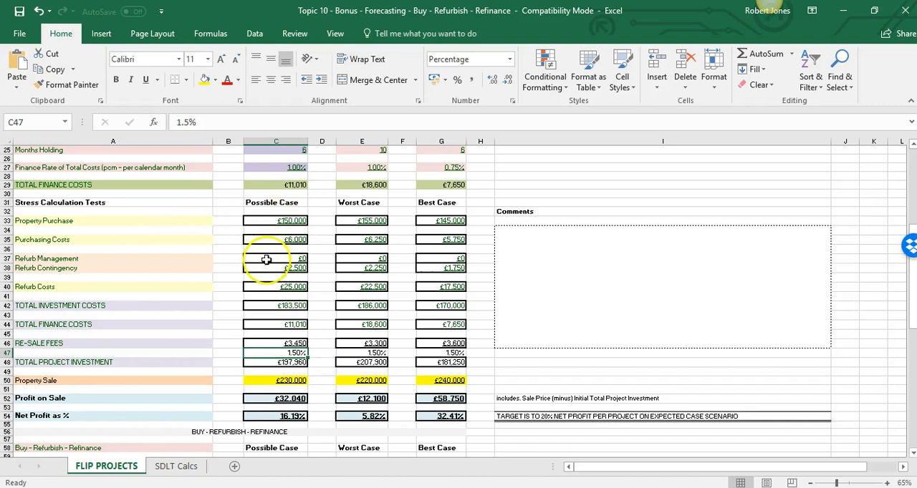
# Examine the Possible Case total finance costs, re-sale fees and total project investment formulas in the stress calculation summary
pyautogui.click(271, 325)
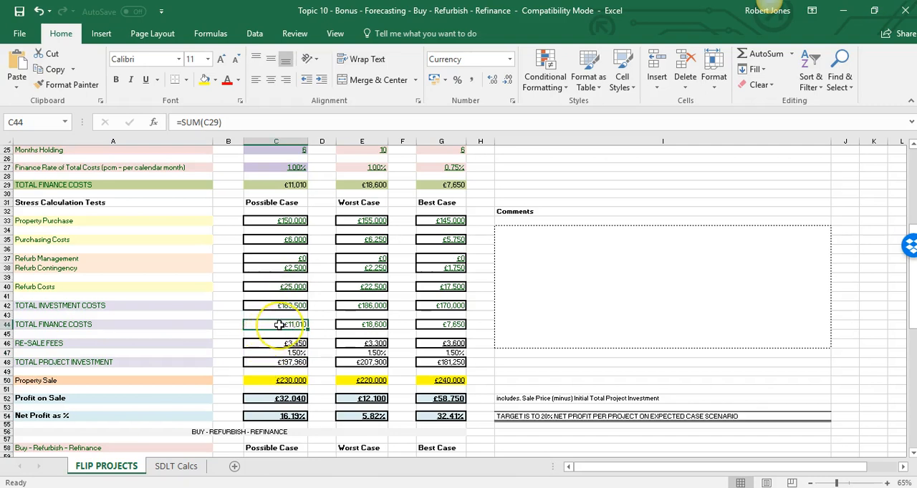
pyautogui.scroll(-2, 279, 324)
pyautogui.click(257, 300)
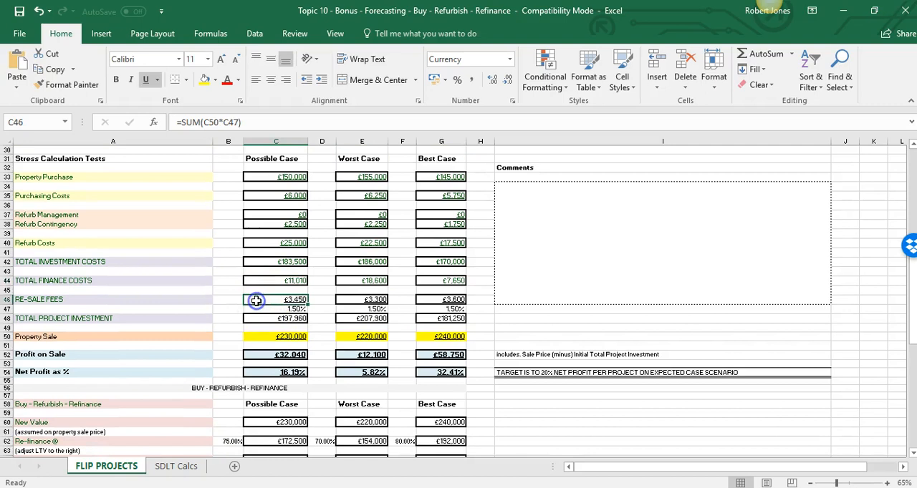
pyautogui.click(264, 282)
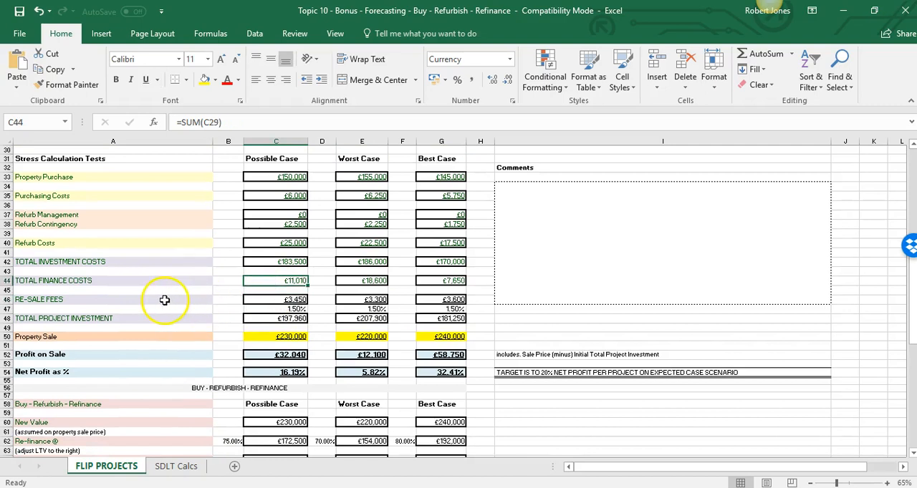
pyautogui.click(266, 301)
pyautogui.click(264, 319)
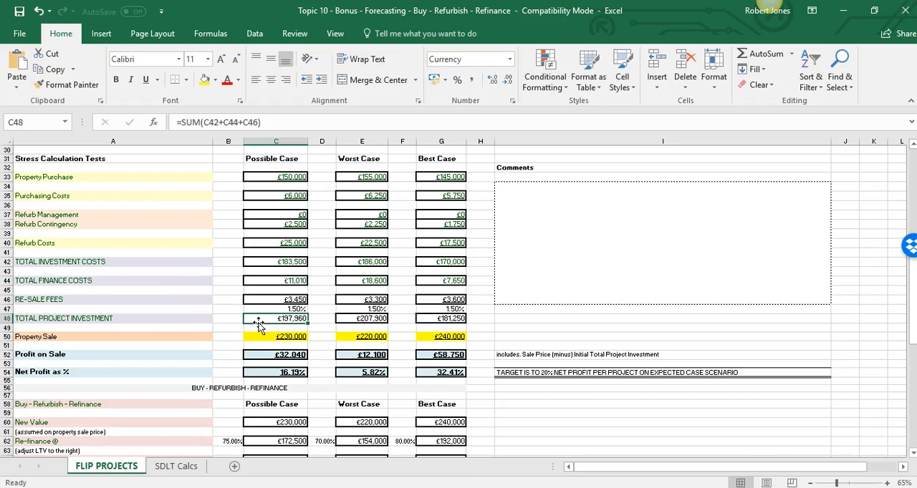
# Set the Possible Case property sale price in C50 to £240,000
pyautogui.scroll(-1, 259, 326)
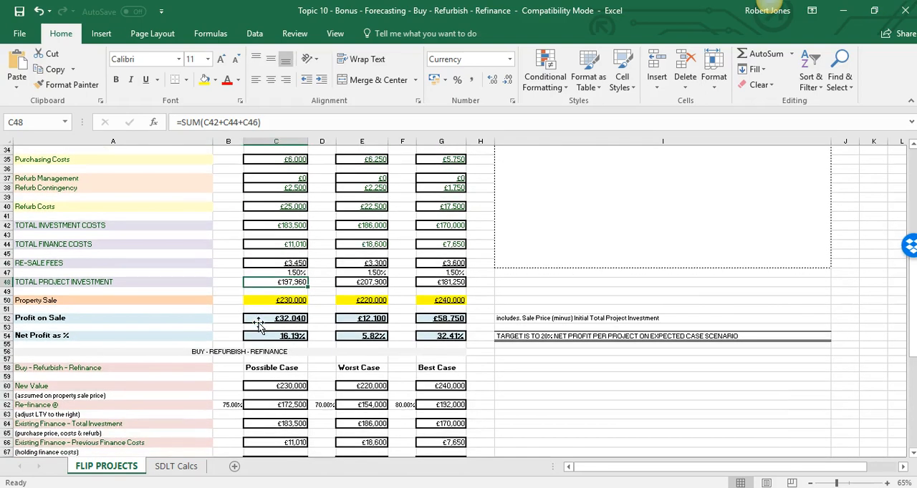
pyautogui.click(269, 302)
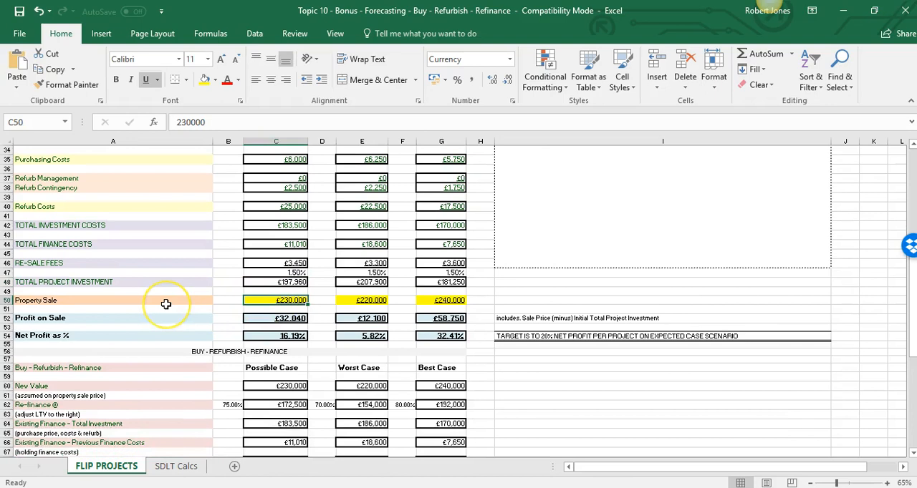
pyautogui.write('2')
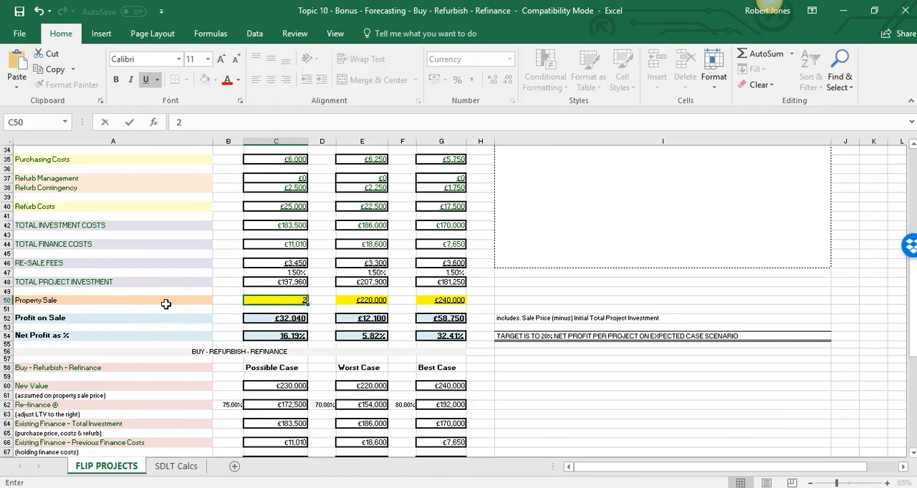
pyautogui.write('40,00000')
pyautogui.press('Return')
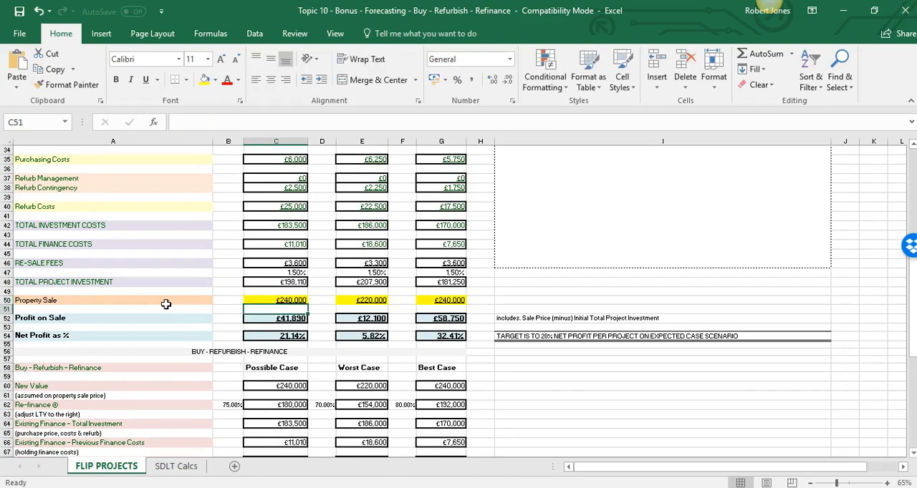
# Check the Possible Case profit on sale and net profit percentage formulas against the sale price and total project investment
pyautogui.press('Down')
pyautogui.press('Down')
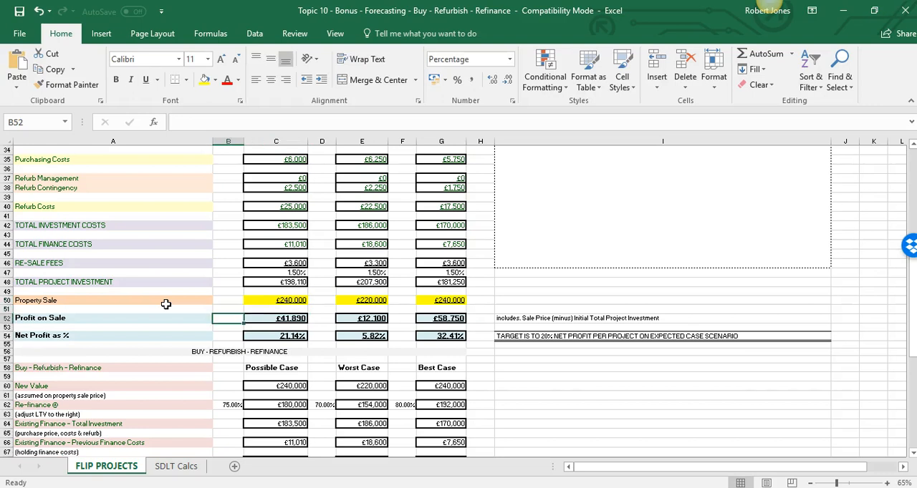
pyautogui.press('Down')
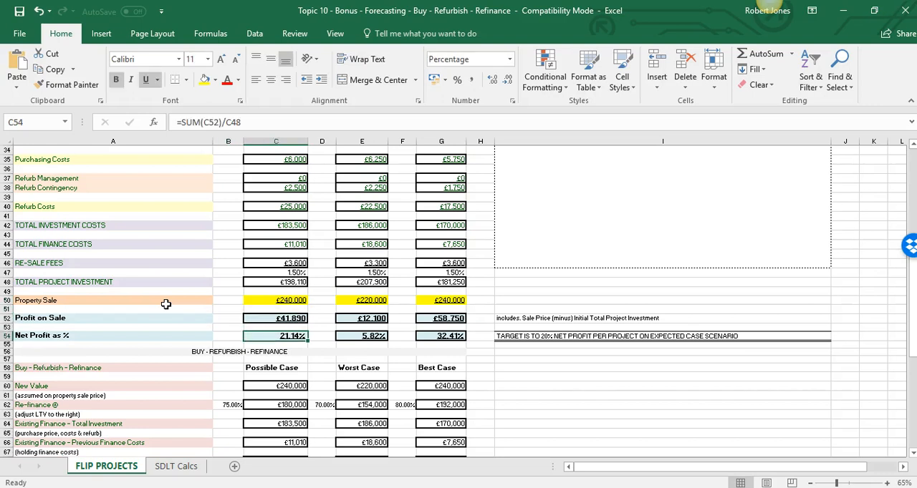
pyautogui.scroll(-1, 165, 304)
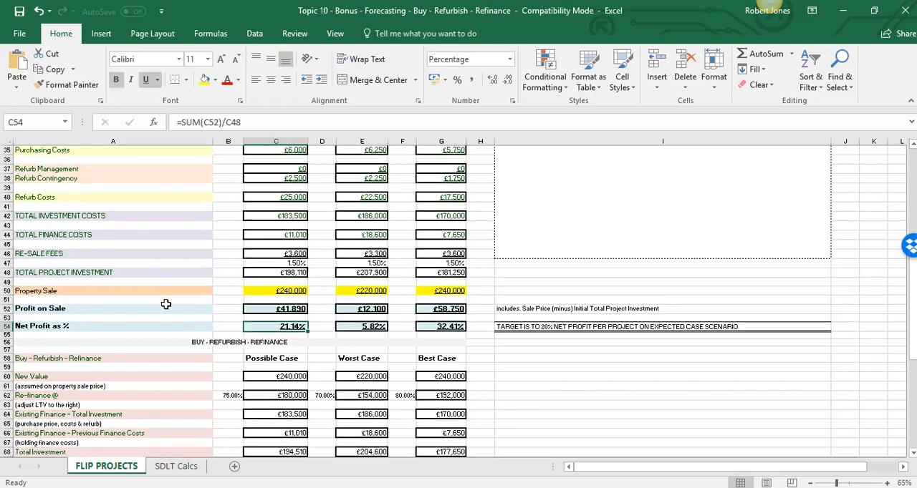
pyautogui.click(280, 291)
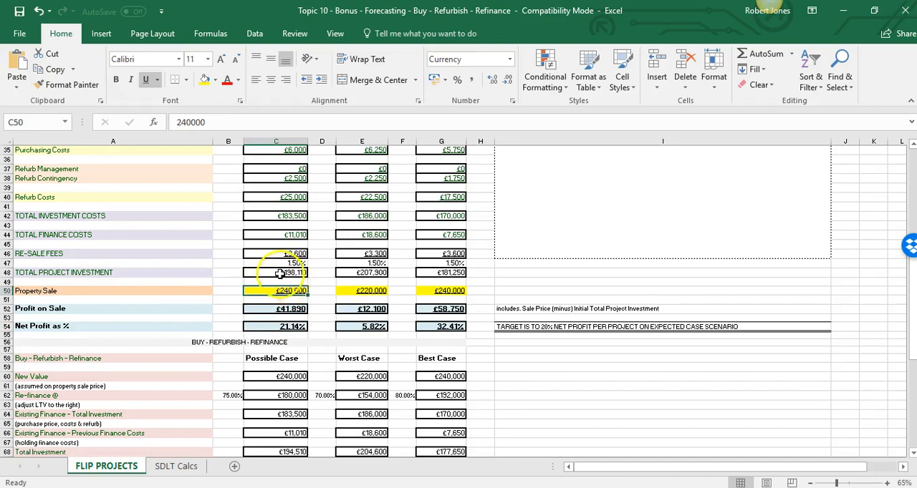
pyautogui.click(279, 273)
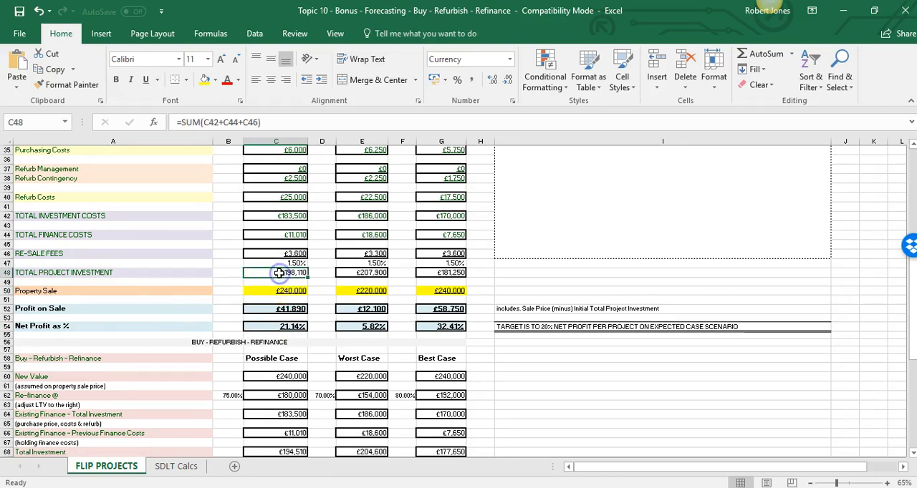
pyautogui.click(254, 309)
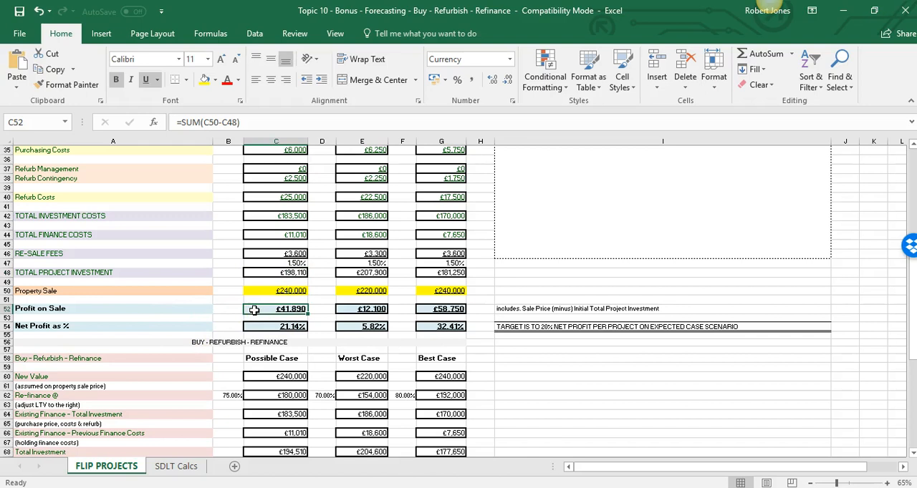
pyautogui.click(262, 326)
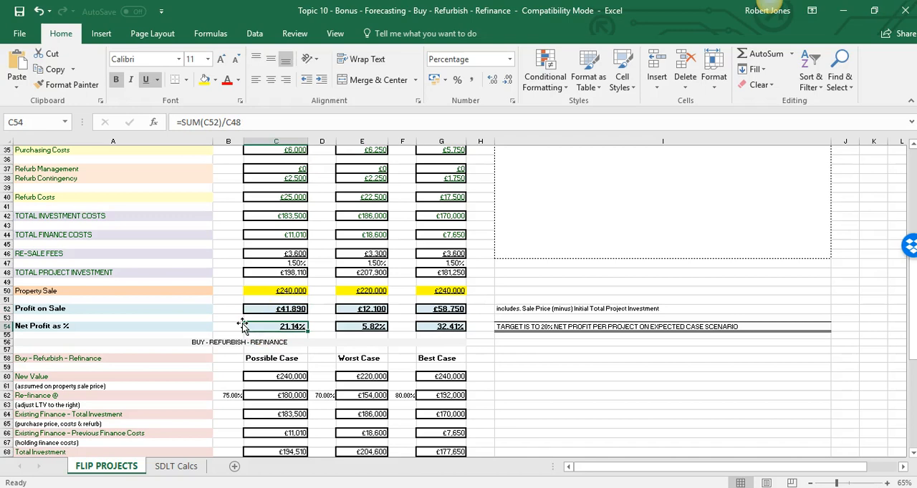
# Look back over the cost inputs and stress calculations, then view the Buy - Refurbish - Refinance section
pyautogui.scroll(6, 242, 326)
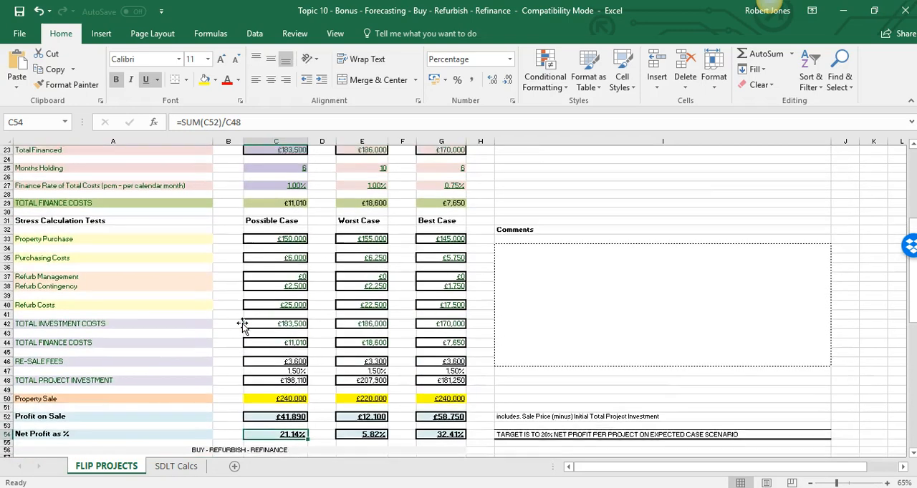
pyautogui.scroll(5, 242, 325)
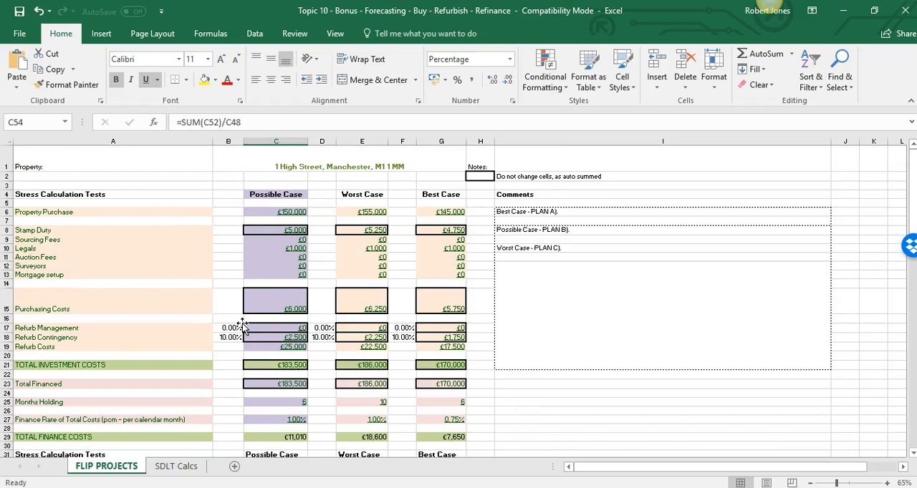
pyautogui.scroll(-3, 242, 260)
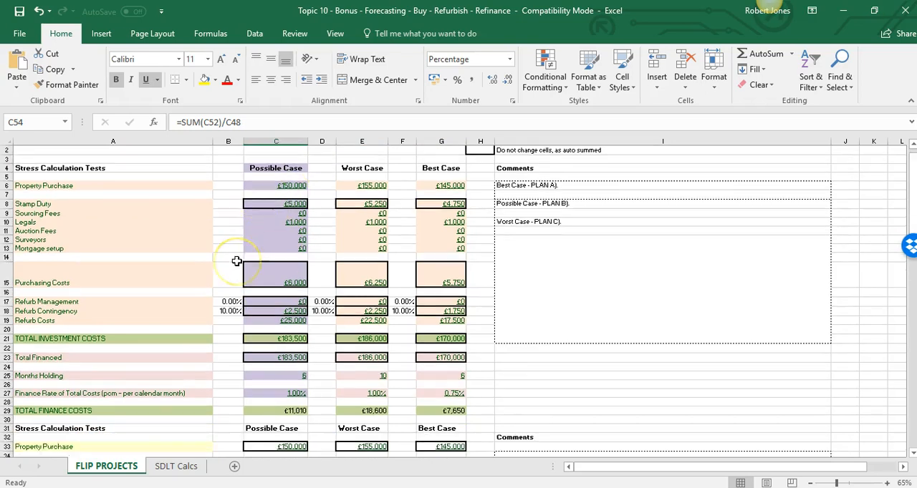
pyautogui.scroll(-7, 242, 258)
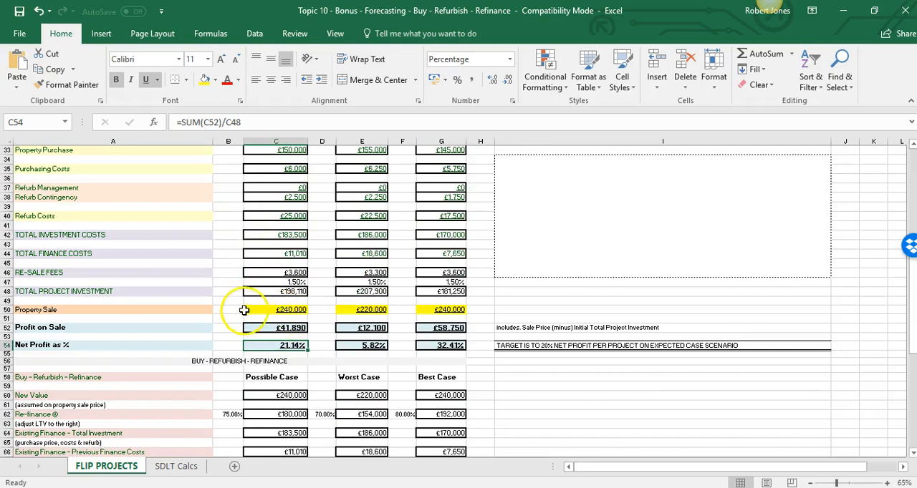
pyautogui.scroll(1, 220, 264)
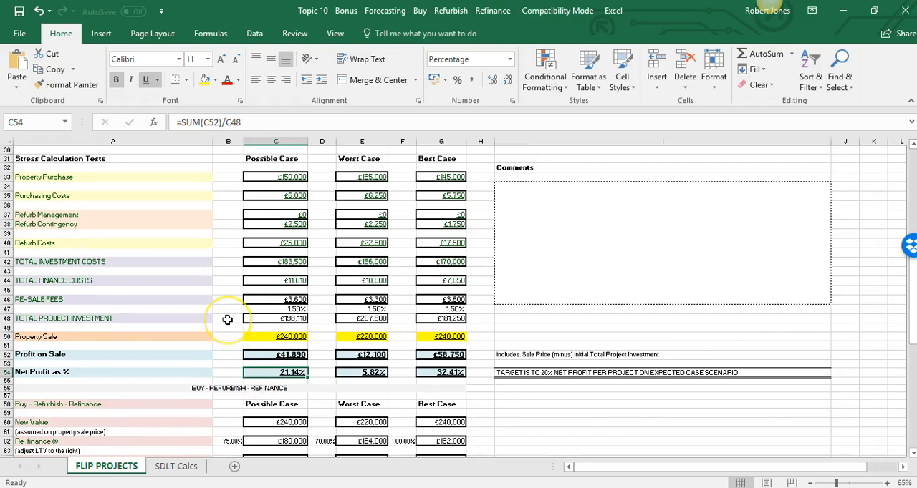
pyautogui.scroll(-3, 227, 320)
pyautogui.scroll(-6, 227, 320)
pyautogui.scroll(4, 227, 320)
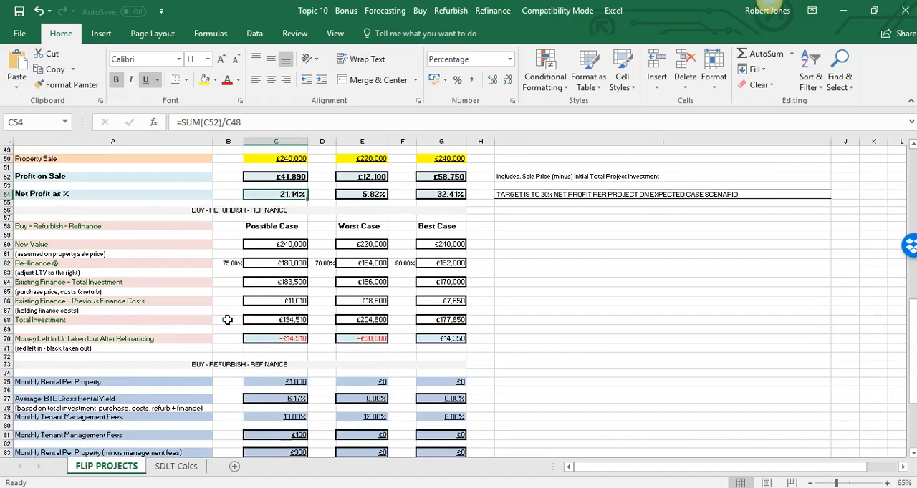
pyautogui.scroll(-1, 227, 320)
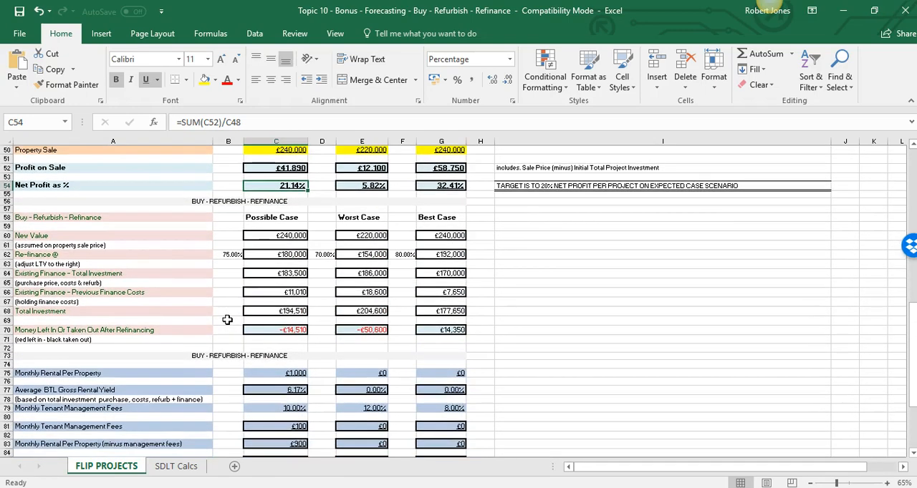
# Examine the Possible Case new value, its refinance LTV percentage in B62 and the refinance amount formula in C62
pyautogui.click(227, 227)
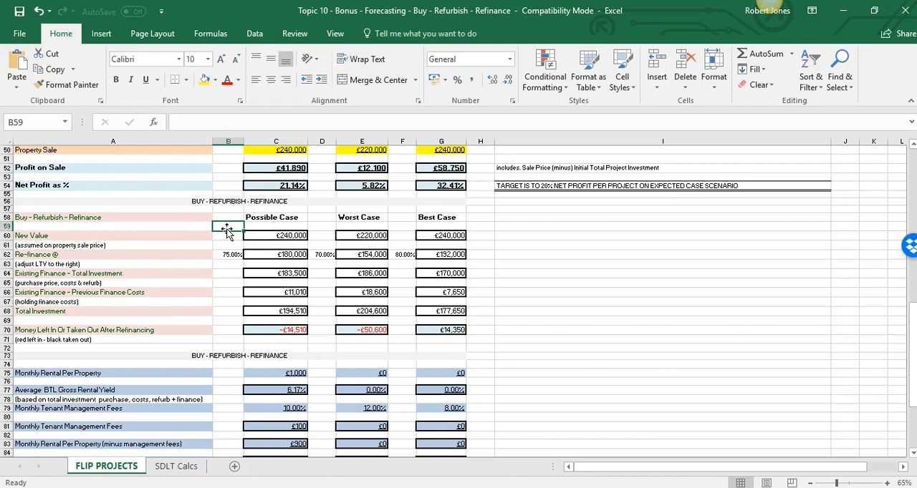
pyautogui.click(226, 237)
pyautogui.press('Right')
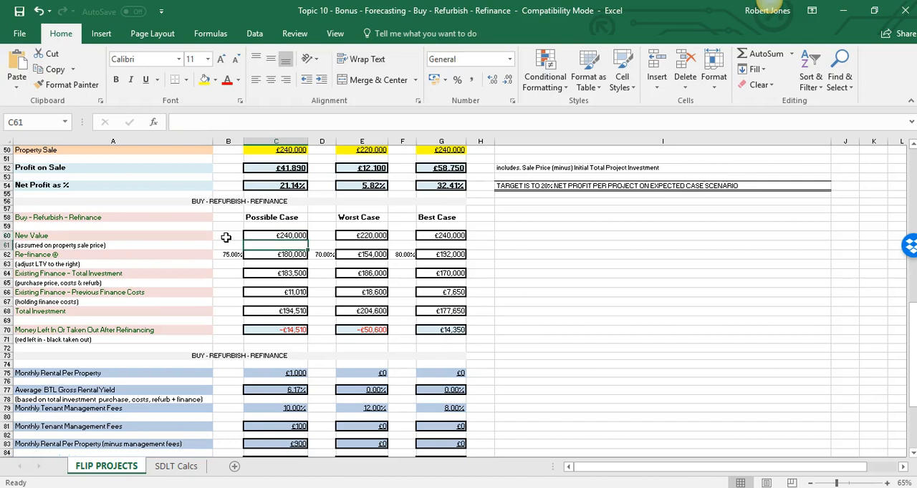
pyautogui.press('Down')
pyautogui.press('Left')
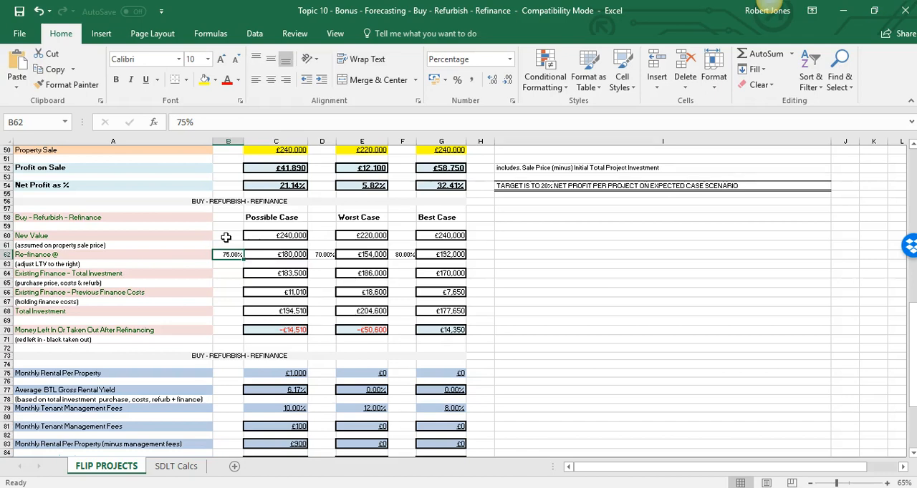
pyautogui.press('Right')
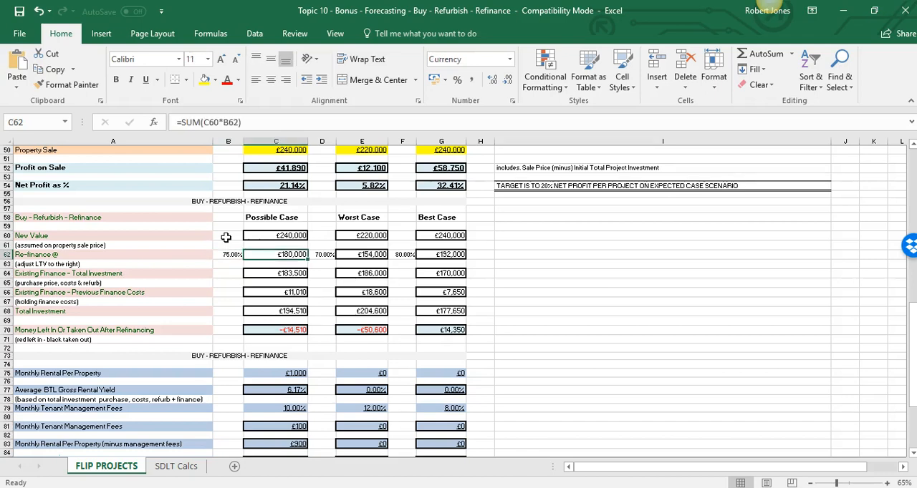
pyautogui.press('Up')
pyautogui.press('Up')
pyautogui.press('Down')
pyautogui.press('Down')
pyautogui.press('Down')
pyautogui.press('Down')
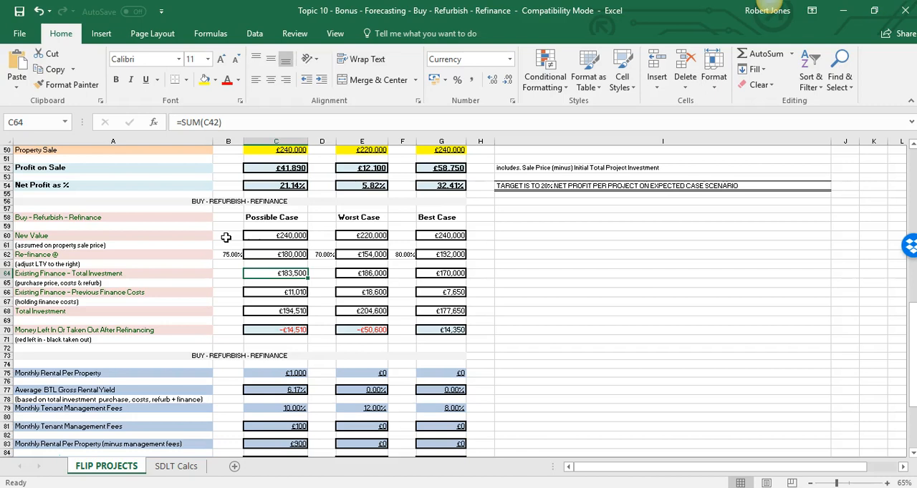
# Trace the Possible Case existing finance figures back to the total investment and total finance costs in the stress calculation summary
pyautogui.scroll(6, 225, 237)
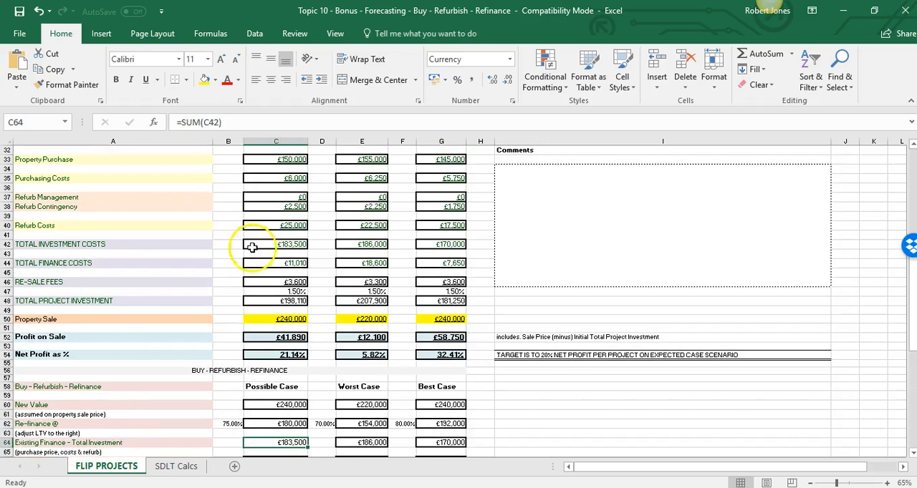
pyautogui.click(269, 245)
pyautogui.click(287, 265)
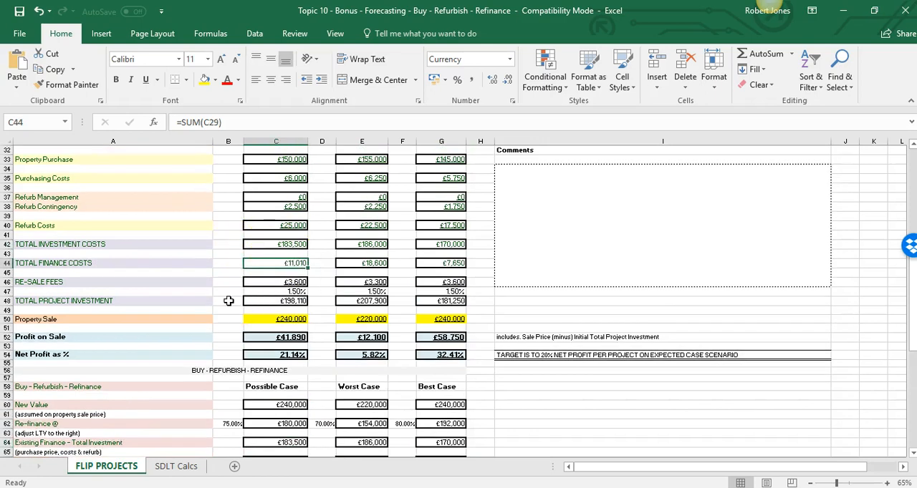
pyautogui.click(272, 263)
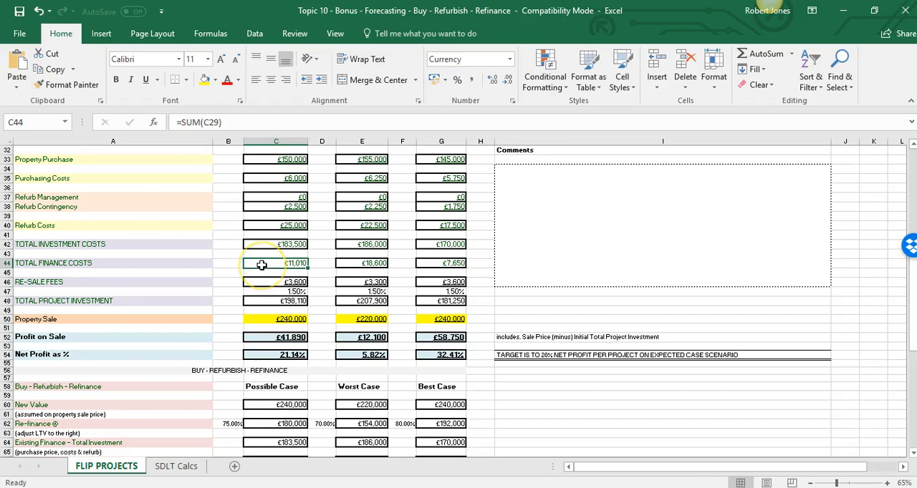
pyautogui.scroll(-7, 261, 265)
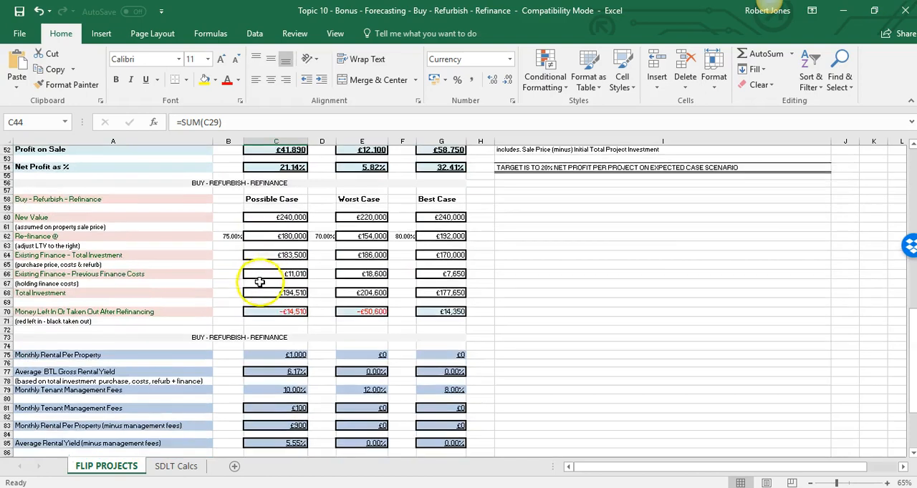
# Examine how the Possible Case money left in or taken out in C70 derives from the refinance amount and total investment
pyautogui.click(263, 293)
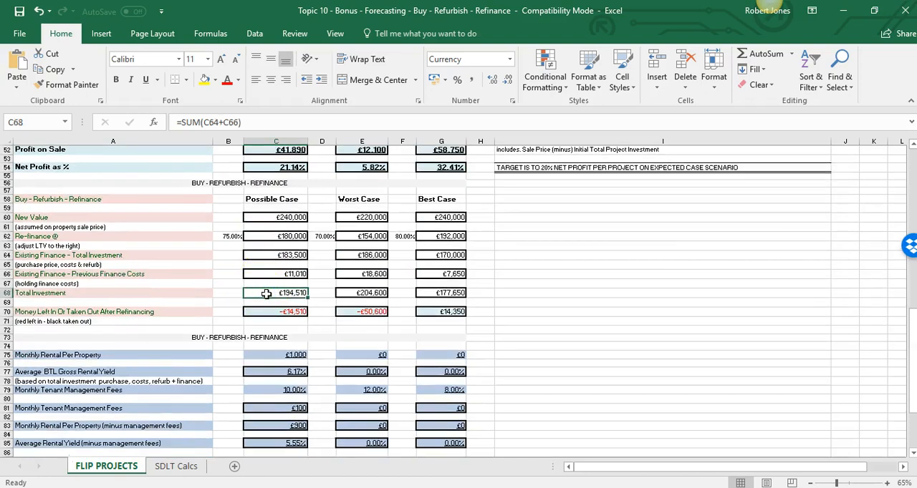
pyautogui.click(270, 312)
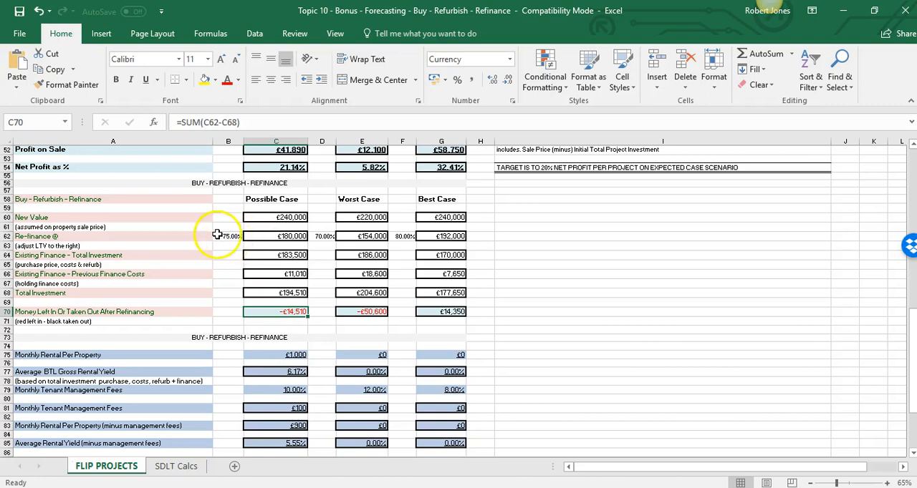
pyautogui.click(267, 236)
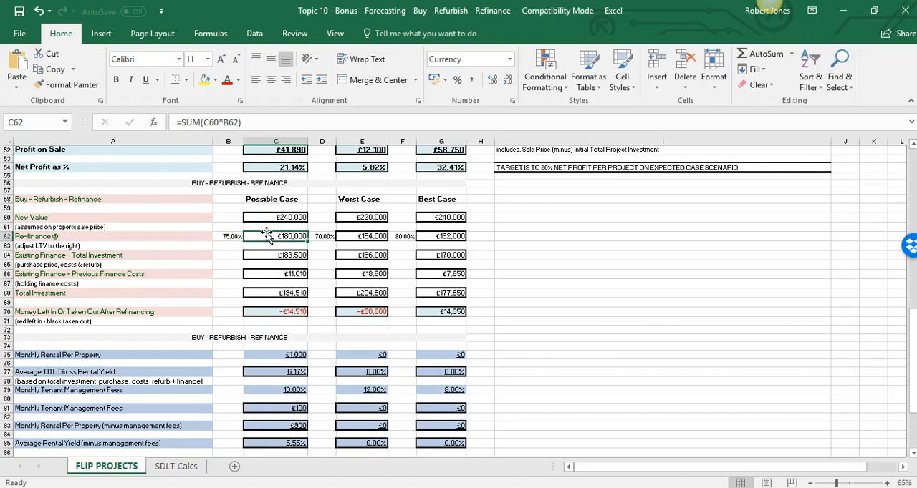
pyautogui.click(283, 273)
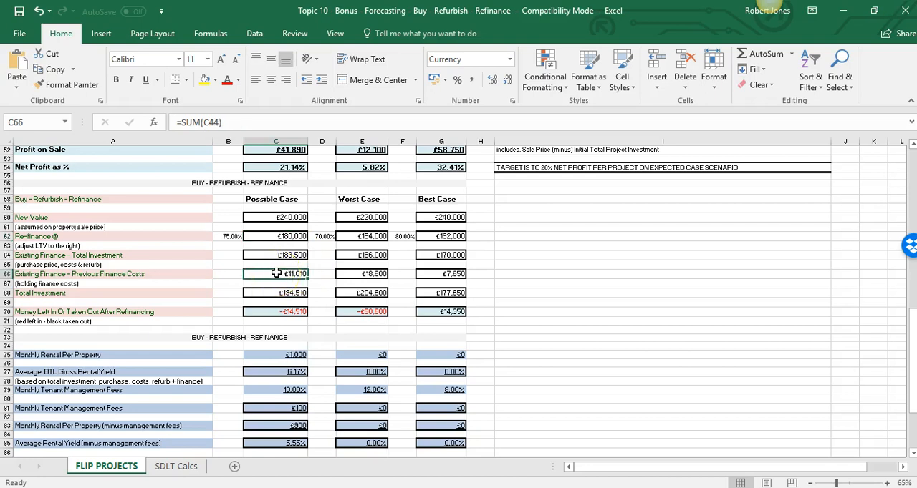
pyautogui.click(268, 313)
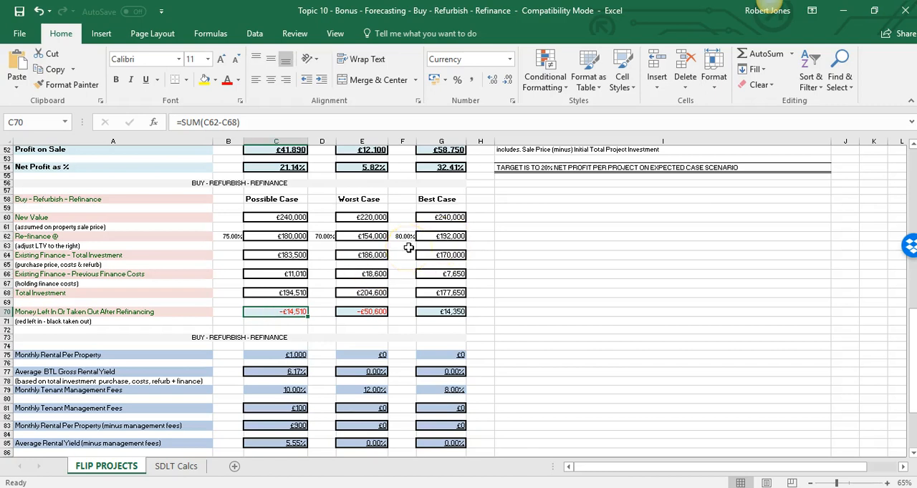
# Review the Worst Case property purchase price and set the Worst Case refurb costs in E19 to £27,500
pyautogui.scroll(16, 408, 247)
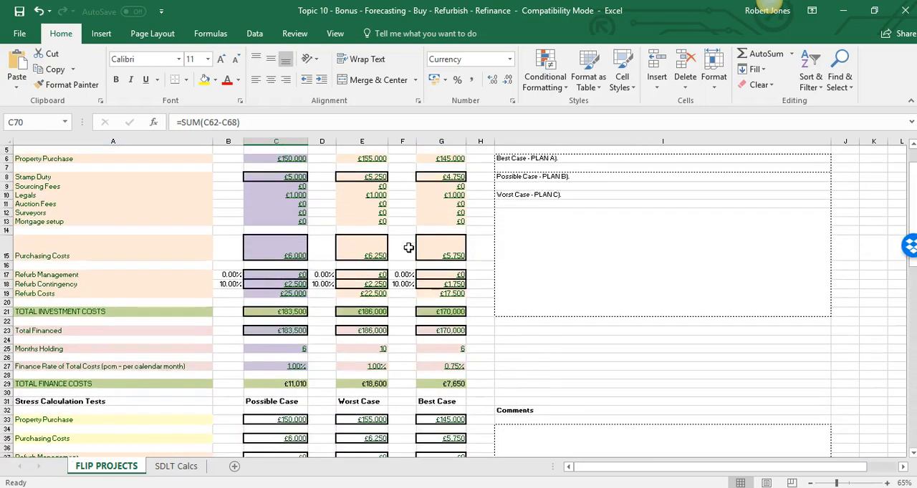
pyautogui.click(375, 174)
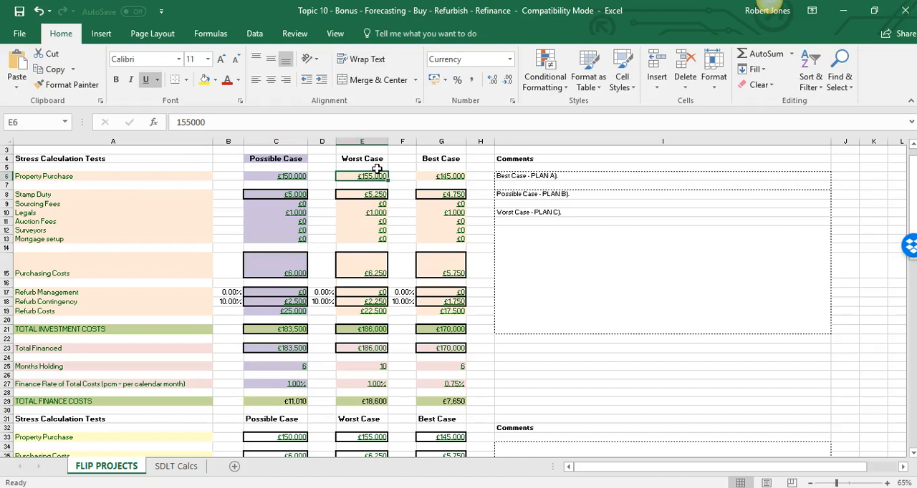
pyautogui.press('Down')
pyautogui.press('Up')
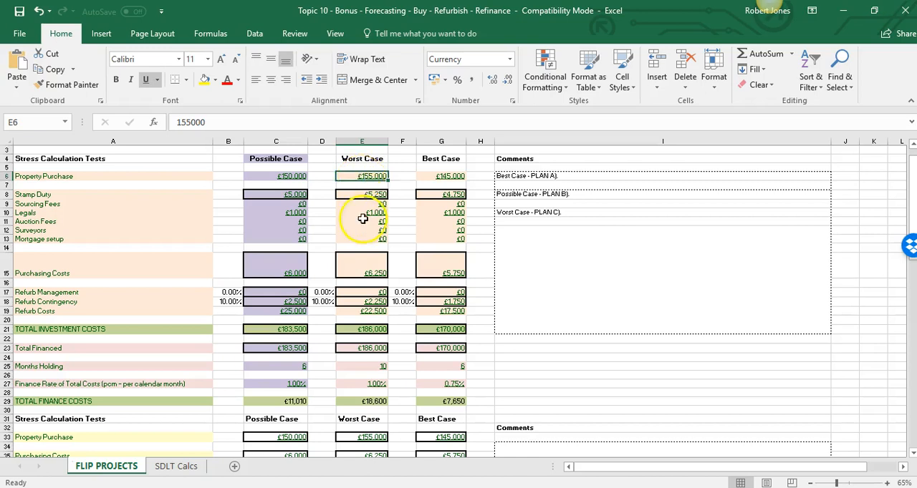
pyautogui.scroll(-1, 405, 244)
pyautogui.click(365, 276)
pyautogui.write('275000')
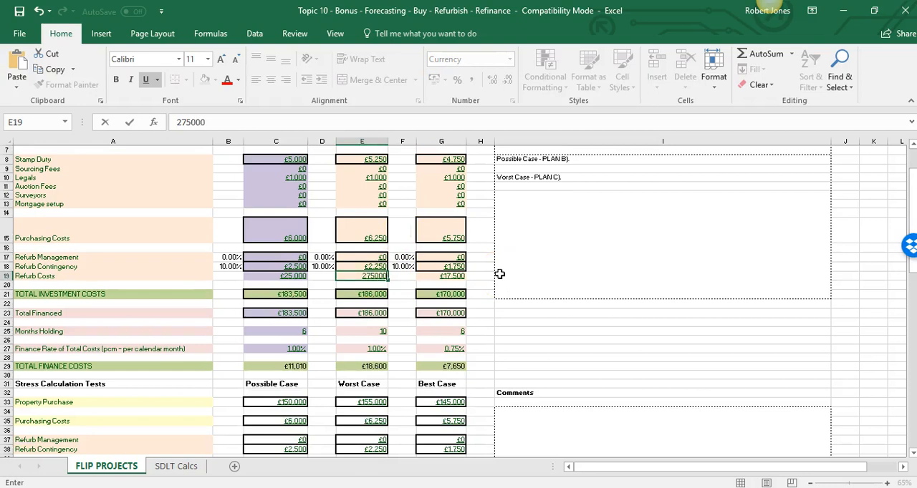
pyautogui.hotkey('ctrl', 'Return')
pyautogui.write('27500')
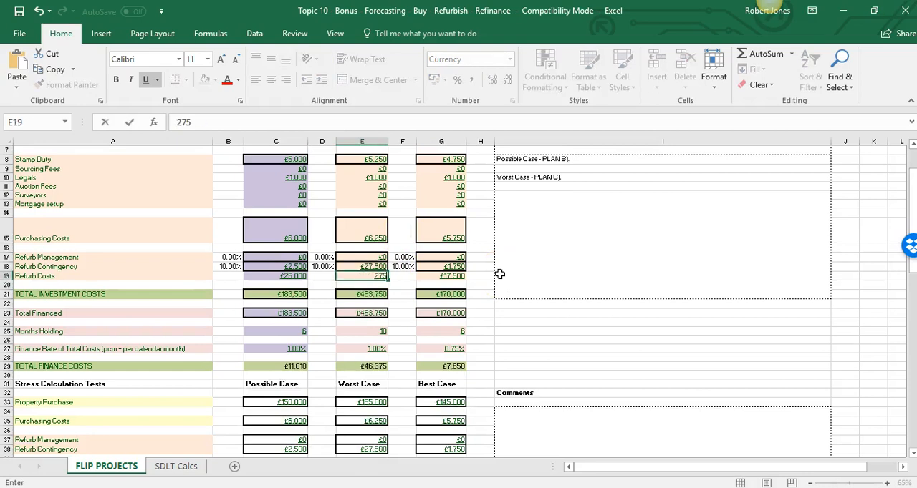
pyautogui.press('Return')
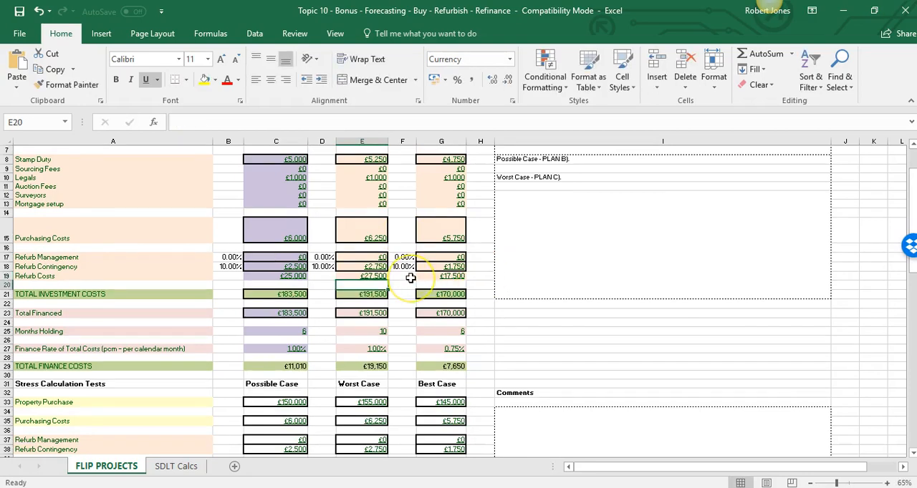
# Set the Worst Case months holding in E25 to 8
pyautogui.scroll(-3, 411, 278)
pyautogui.scroll(-3, 410, 277)
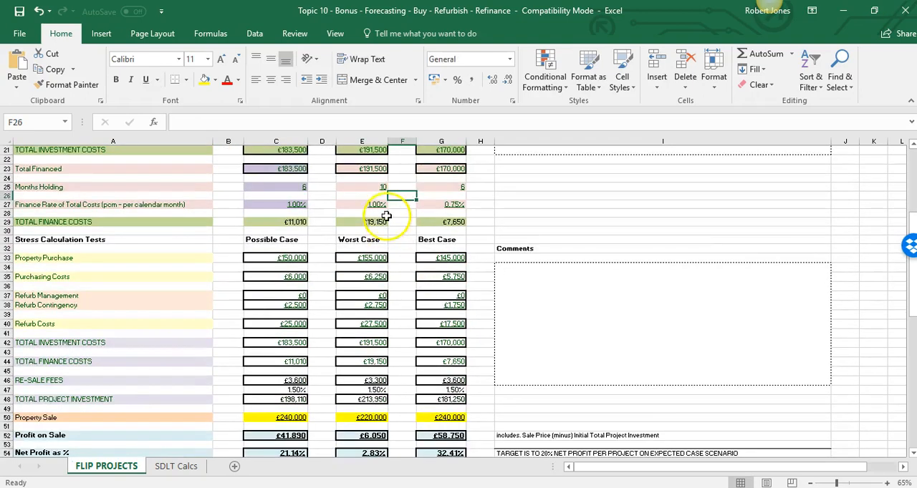
pyautogui.click(373, 195)
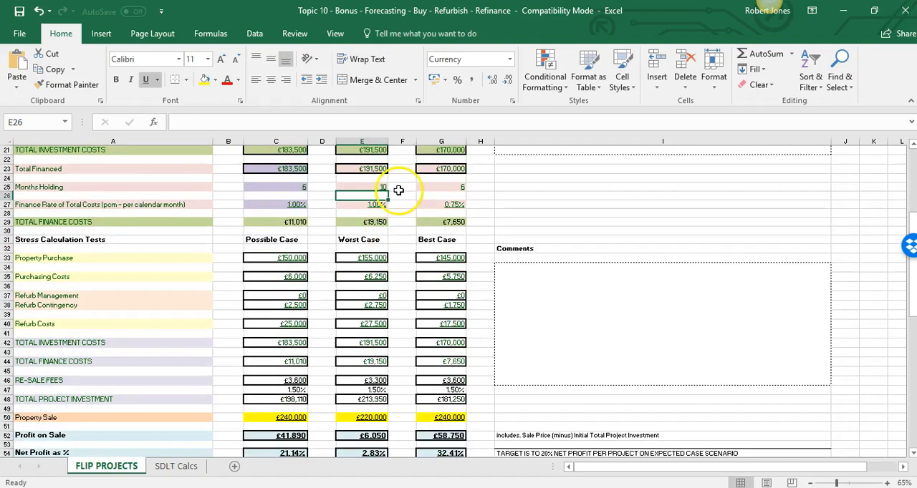
pyautogui.click(375, 187)
pyautogui.write('8')
pyautogui.press('Return')
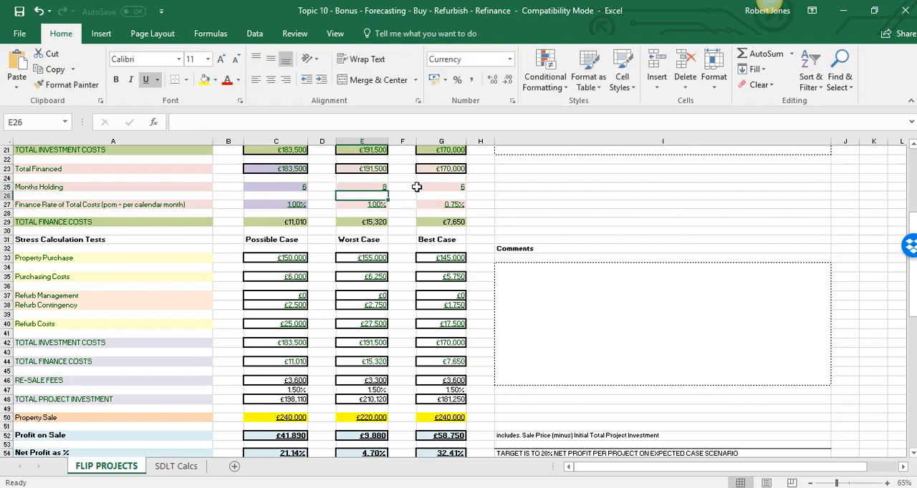
# Check the Worst Case total project investment, profit on sale and net profit percentage formula in E54
pyautogui.scroll(-5, 416, 187)
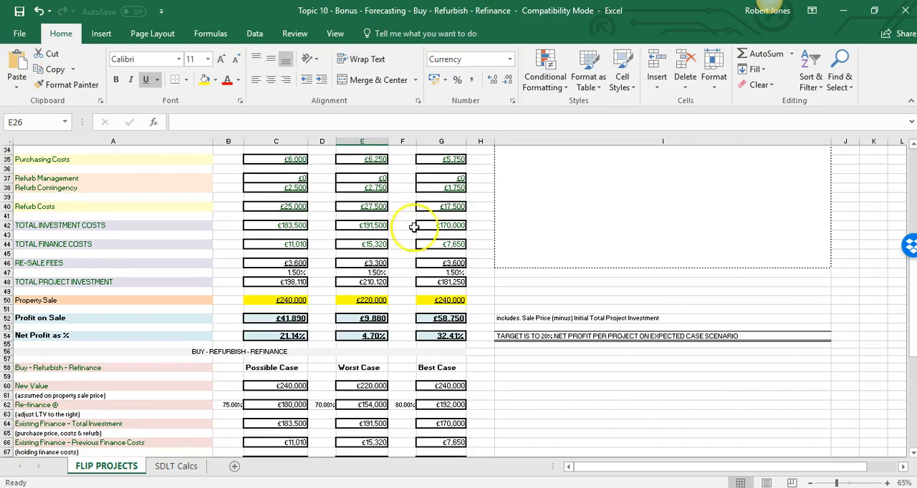
pyautogui.click(344, 292)
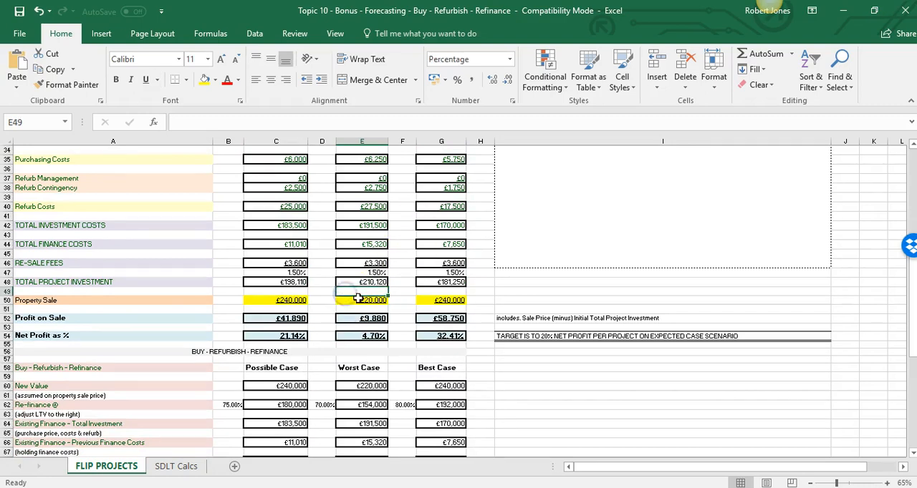
pyautogui.scroll(-3, 406, 313)
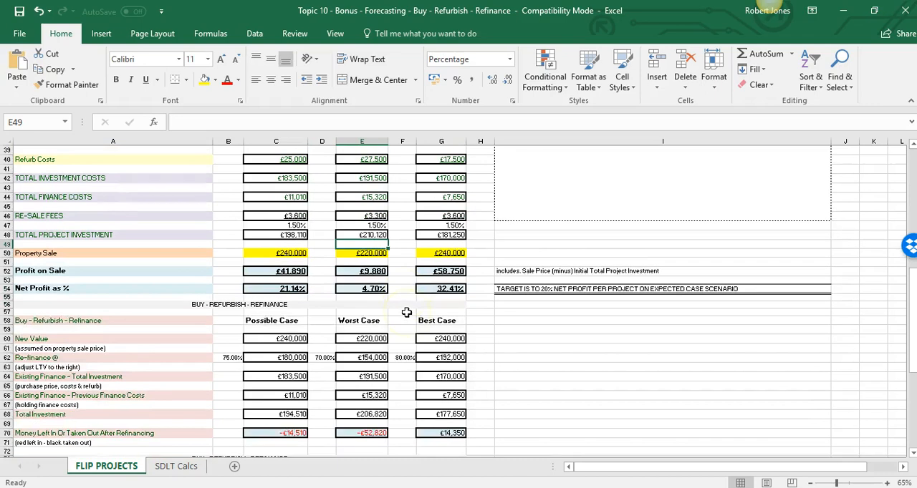
pyautogui.click(356, 244)
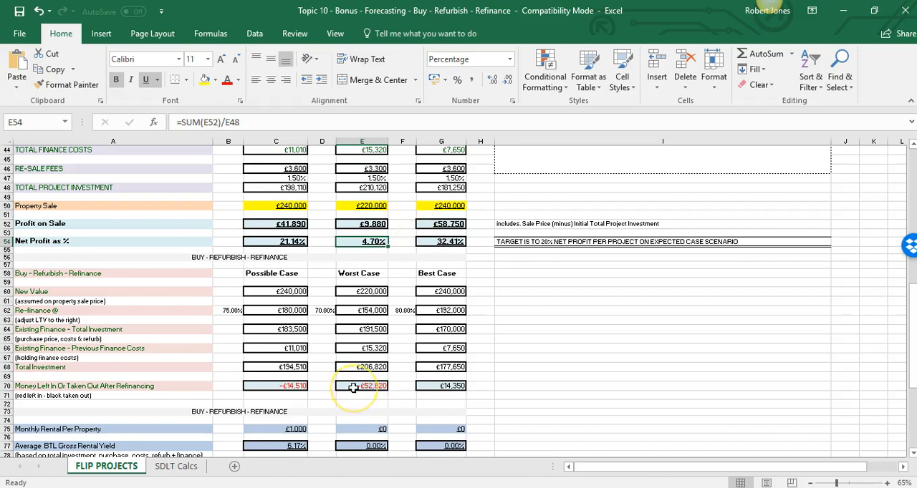
# Examine the Worst Case new value, existing finance, refinance LTV and money left in after refinancing
pyautogui.click(347, 293)
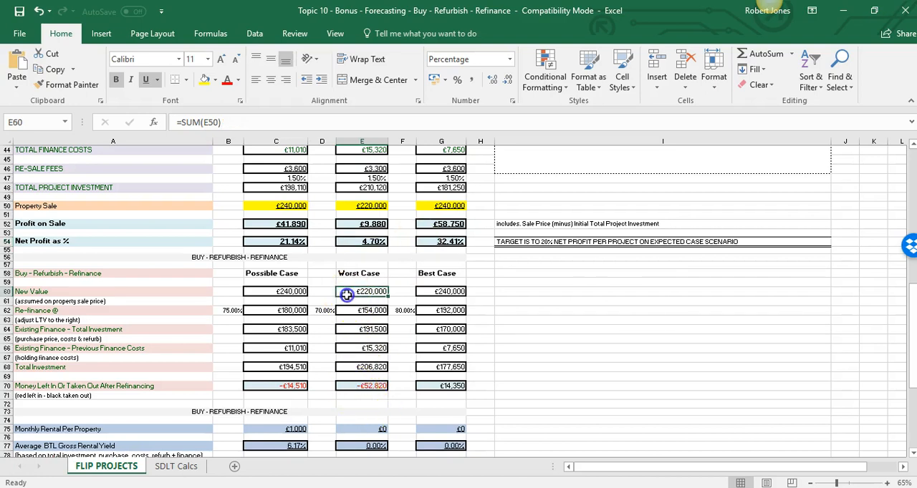
pyautogui.click(351, 328)
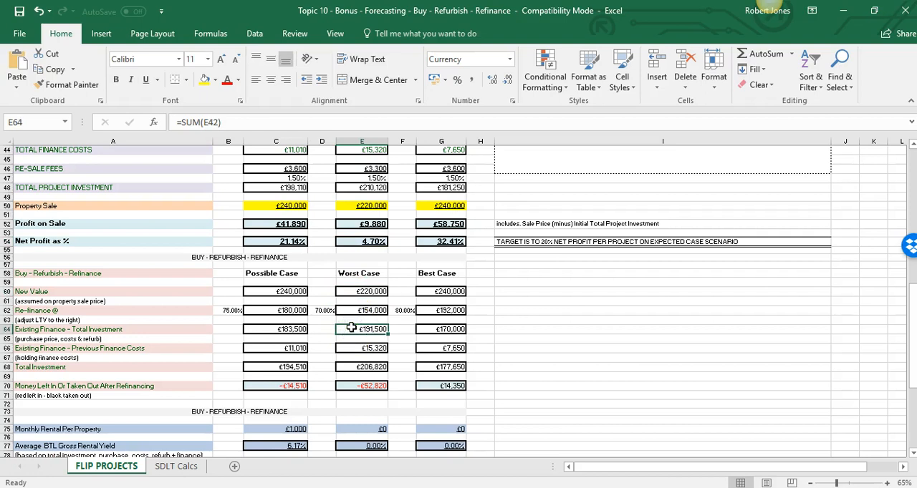
pyautogui.click(324, 311)
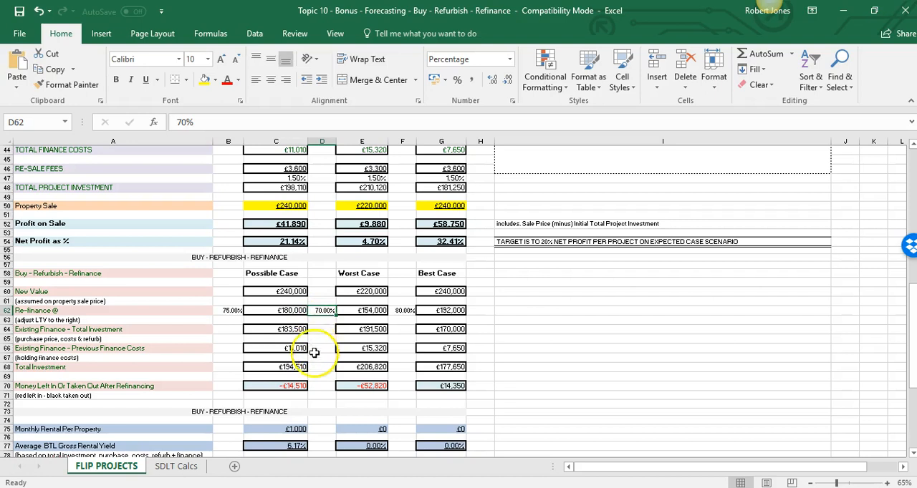
pyautogui.click(324, 387)
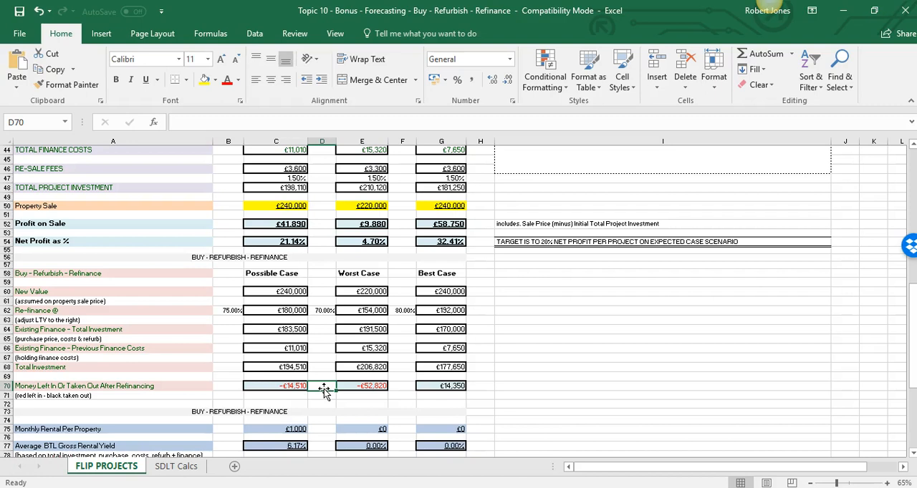
pyautogui.click(323, 378)
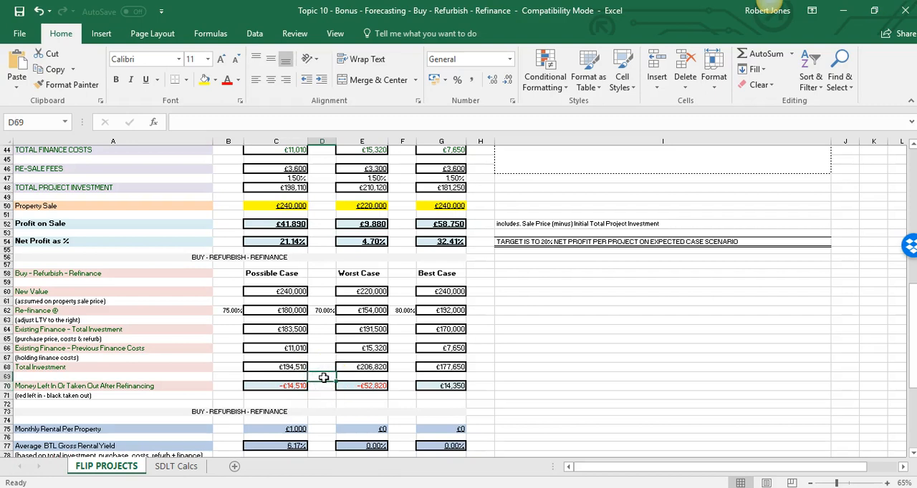
# Review the Best Case refinance figures alongside the cost inputs and profit on sale section
pyautogui.scroll(-1, 323, 377)
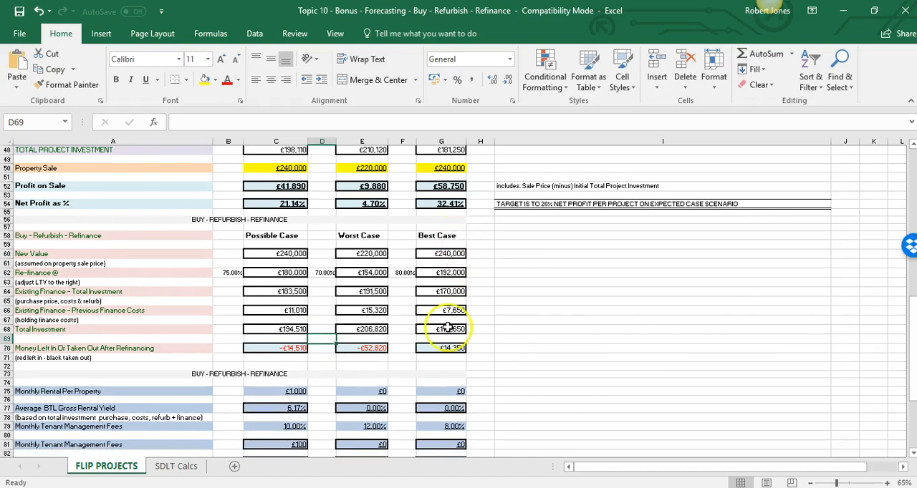
pyautogui.scroll(12, 448, 328)
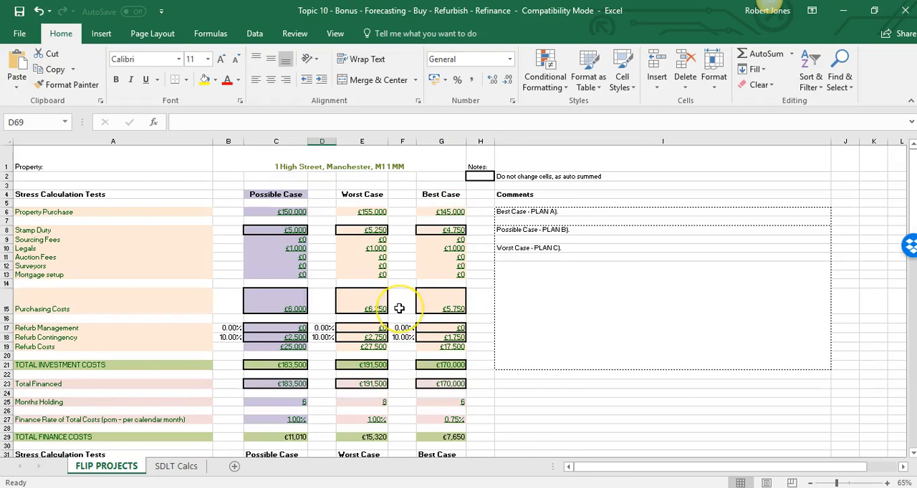
pyautogui.scroll(-13, 390, 319)
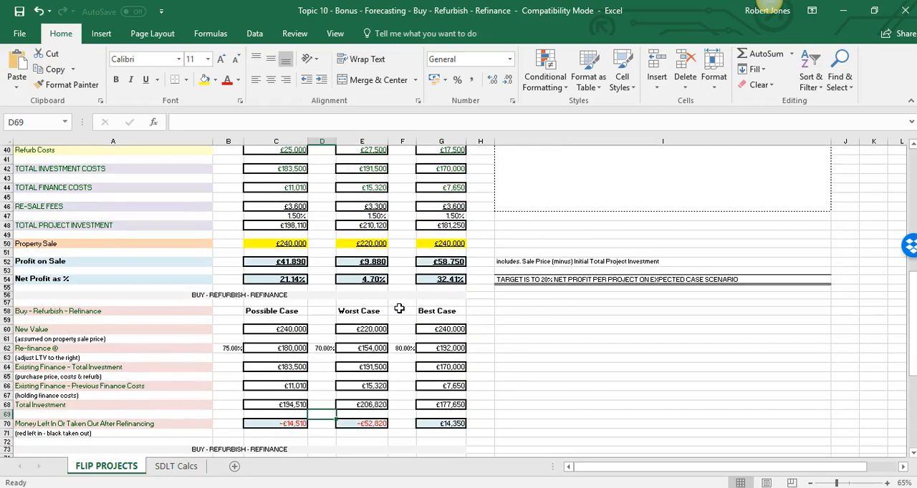
# Check the Best Case formula for money left in or taken out after refinancing in G70
pyautogui.scroll(2, 398, 308)
pyautogui.scroll(-6, 423, 314)
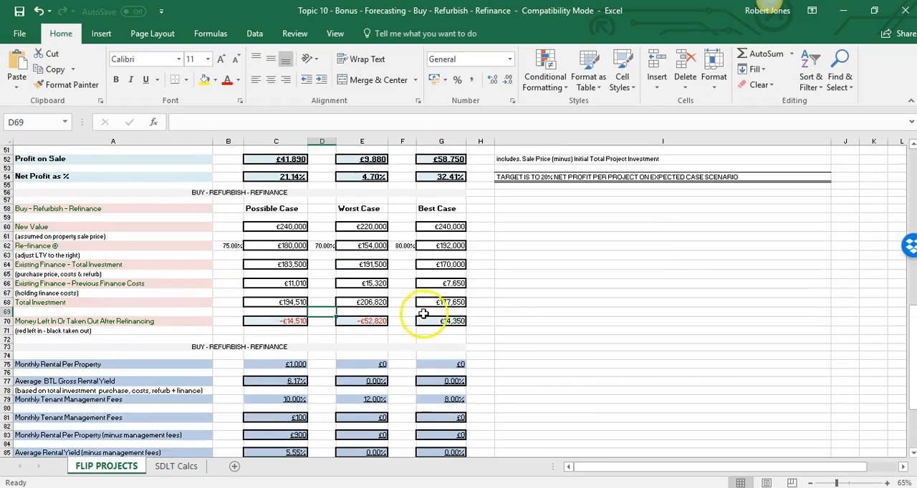
pyautogui.click(434, 321)
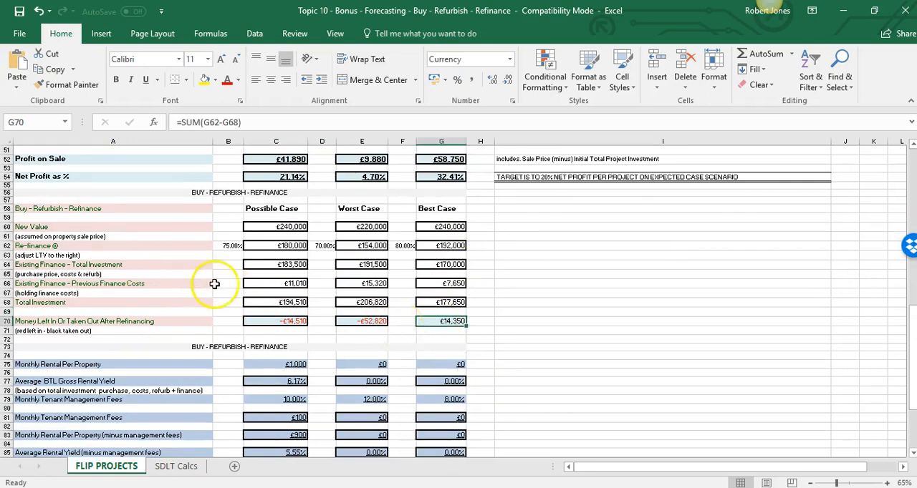
# Try setting the Possible Case previous finance costs in C66 to 0 and check the money left in after refinancing in C70
pyautogui.click(253, 283)
pyautogui.press('Left')
pyautogui.press('Right')
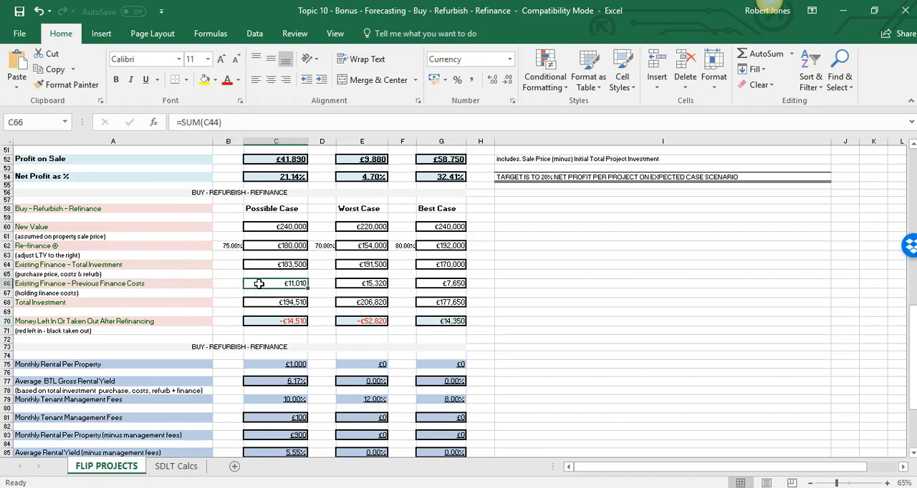
pyautogui.write('0#')
pyautogui.press('BackSpace')
pyautogui.press('Return')
pyautogui.press('Down')
pyautogui.press('Down')
pyautogui.press('Down')
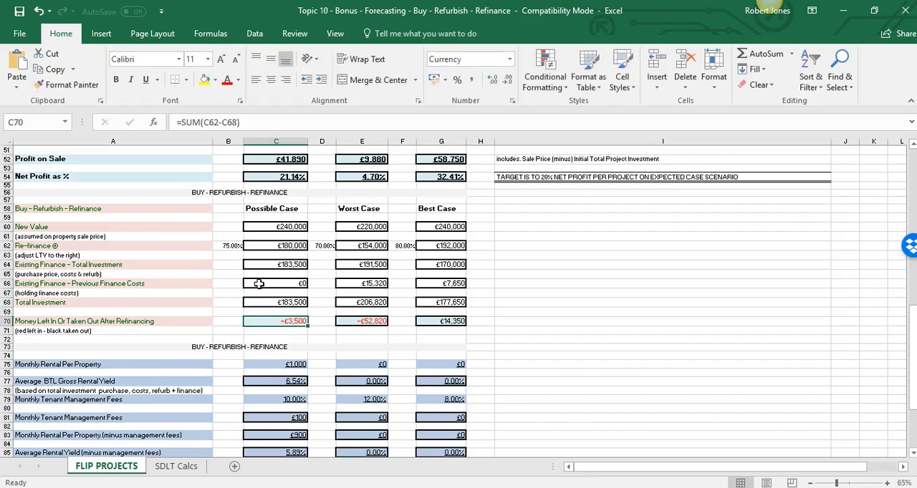
# Undo the 0 entered for the Possible Case previous finance costs in C66
pyautogui.press('Up')
pyautogui.press('Up')
pyautogui.press('Up')
pyautogui.press('Up')
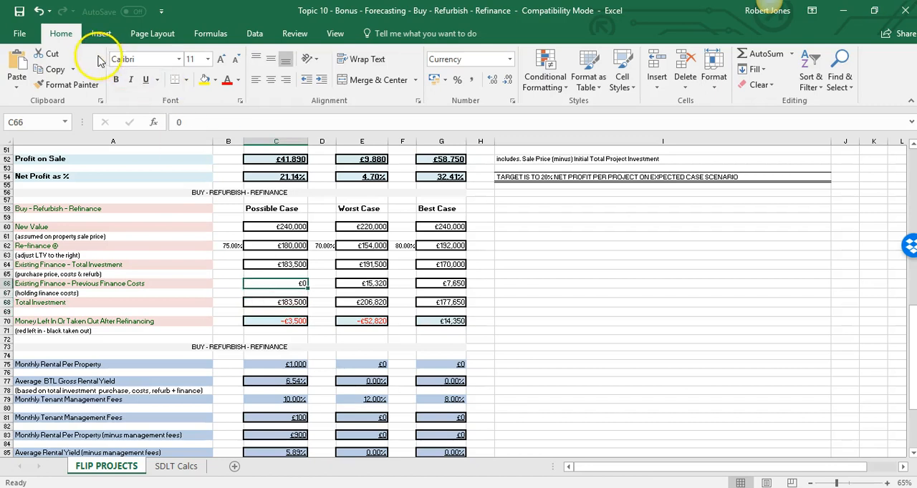
pyautogui.click(37, 10)
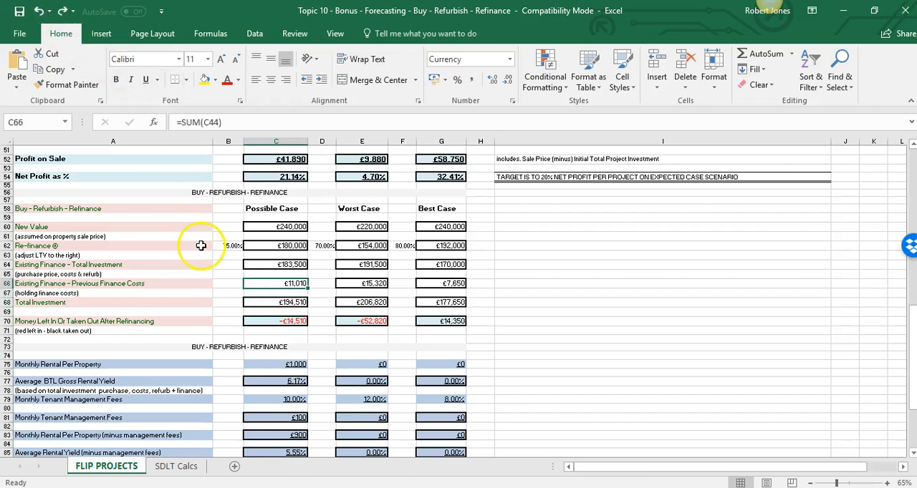
# Review the monthly rental, management fees and rental yield rows 75 to 85 alongside the refinance figures
pyautogui.click(215, 284)
pyautogui.scroll(-4, 214, 287)
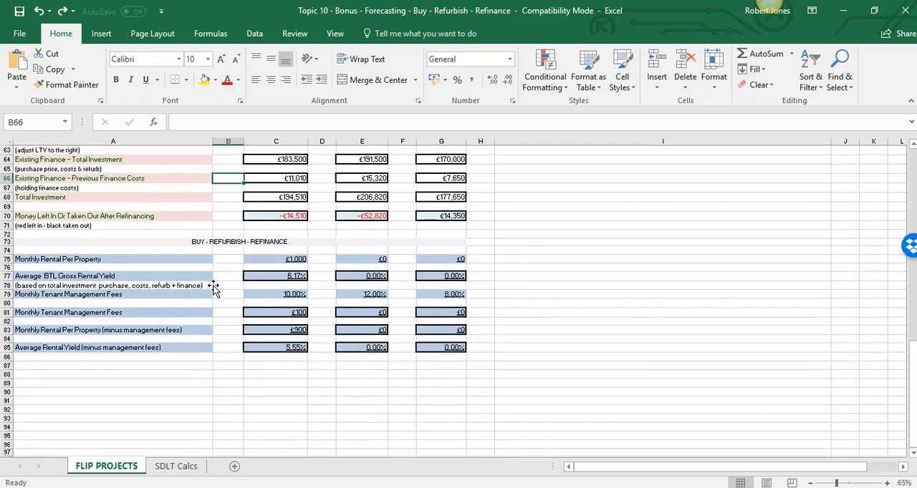
pyautogui.click(226, 267)
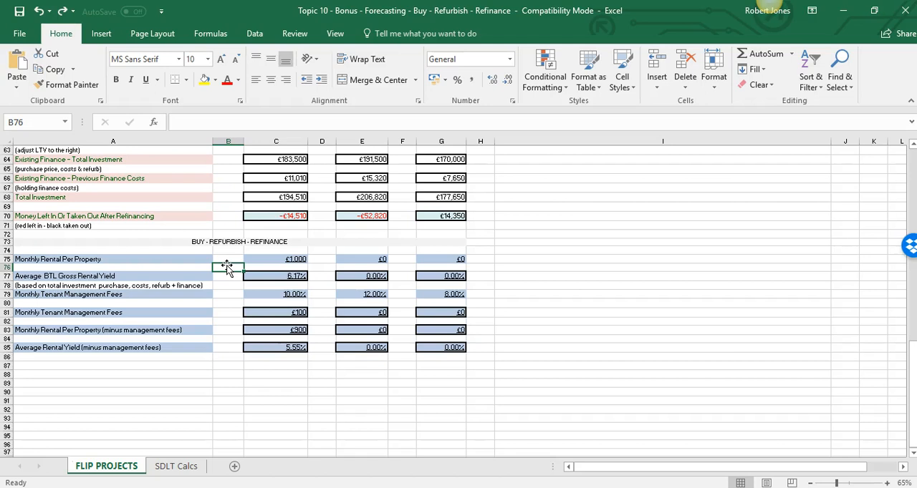
pyautogui.scroll(4, 227, 266)
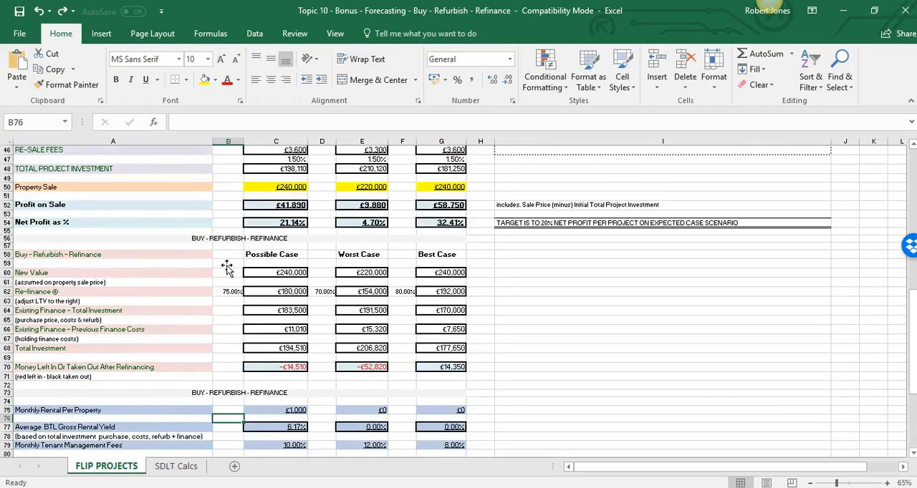
pyautogui.scroll(-2, 227, 266)
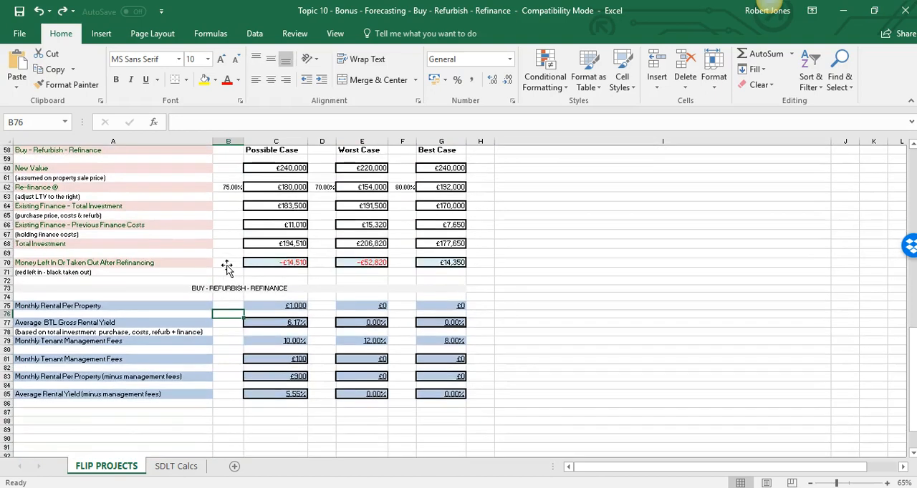
pyautogui.scroll(-1, 247, 290)
pyautogui.click(241, 304)
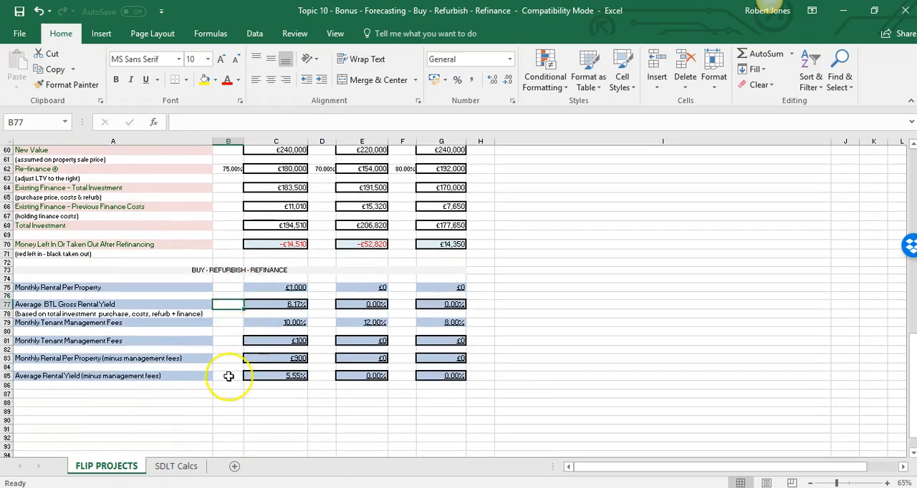
pyautogui.scroll(-1, 229, 380)
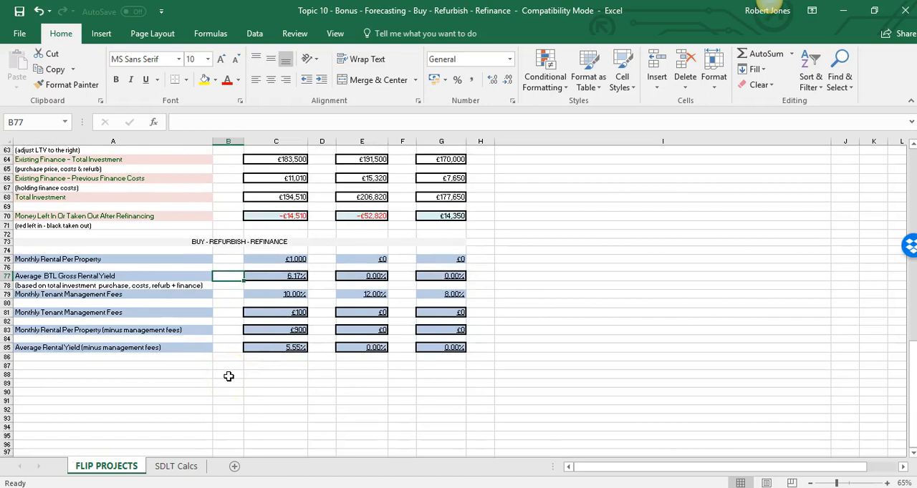
# Examine the Possible Case monthly rental, gross yield formula in C77, total investment in C68 and yield after management fees in C85
pyautogui.click(254, 252)
pyautogui.press('Down')
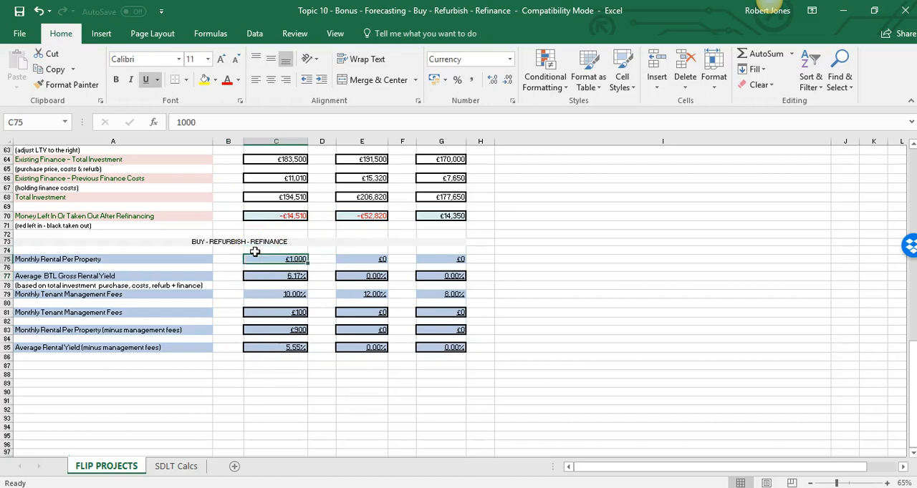
pyautogui.press('Down')
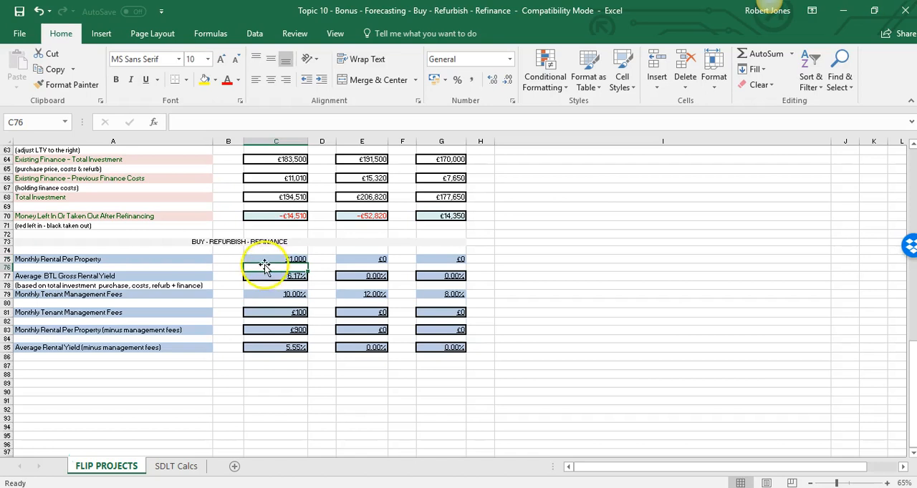
pyautogui.click(258, 280)
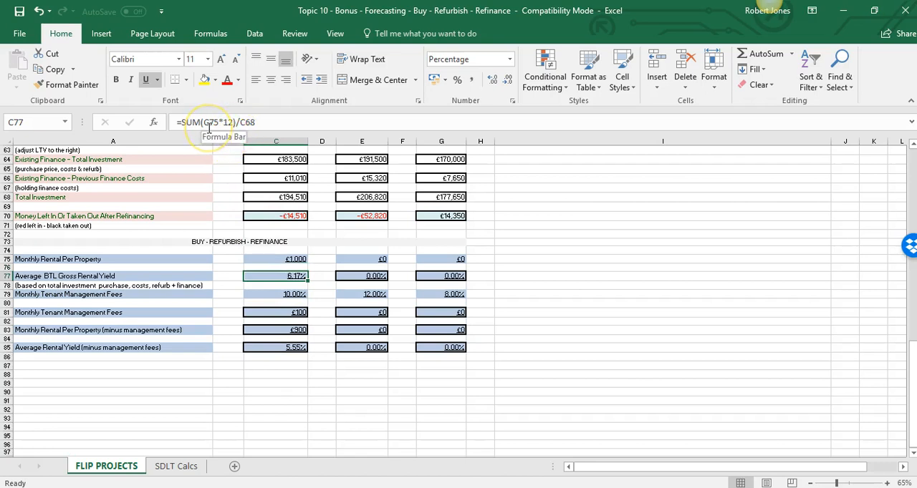
pyautogui.click(250, 124)
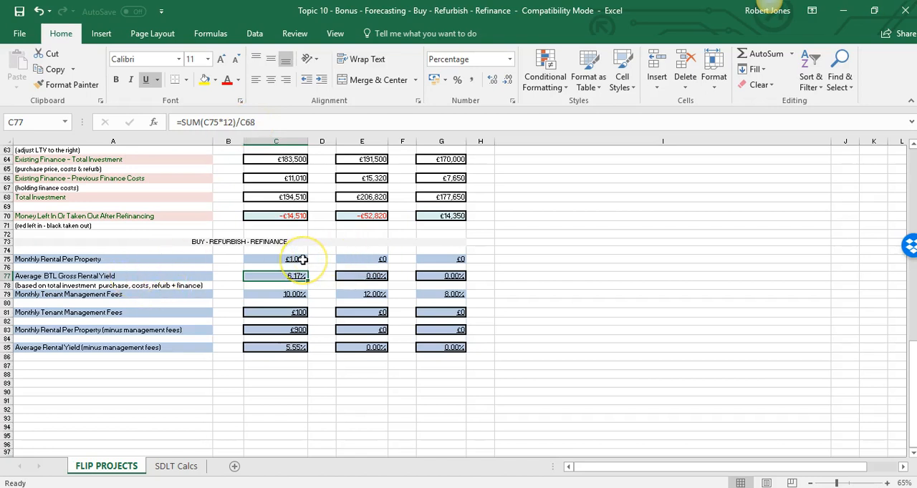
pyautogui.click(272, 196)
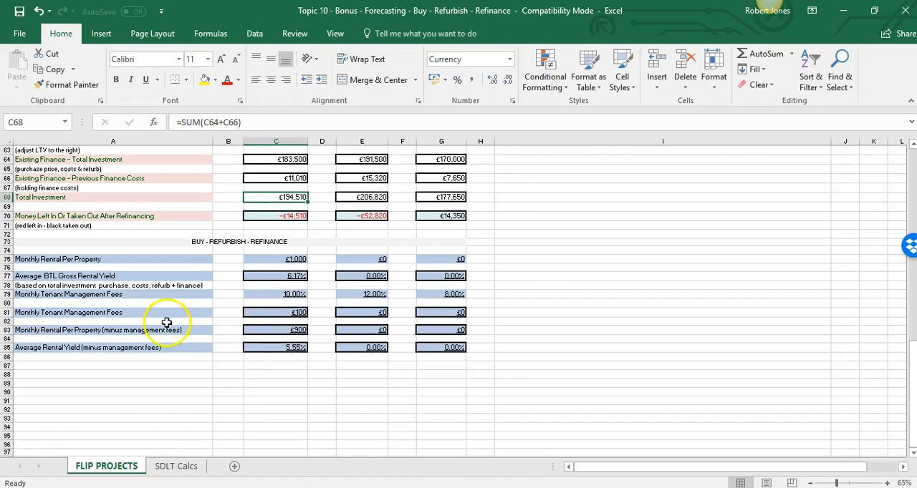
pyautogui.click(262, 347)
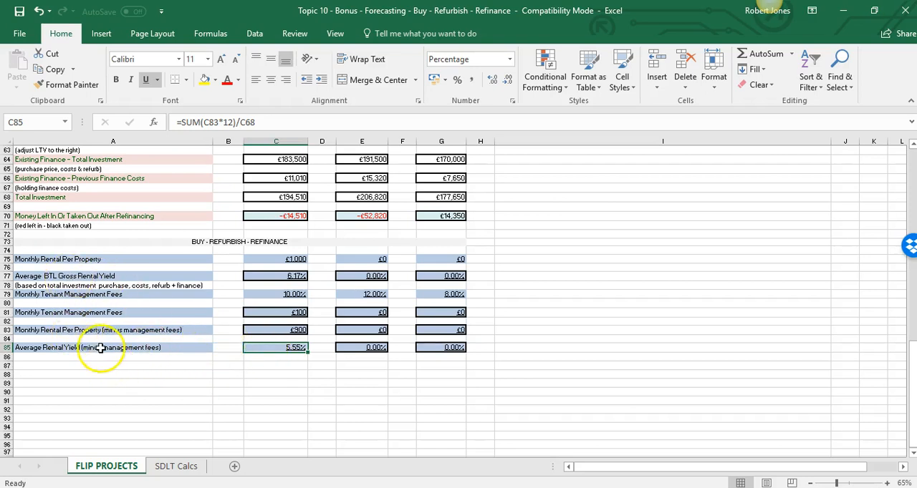
# Review the forecast from the refinance section back up to the property purchase inputs at the start of the sheet
pyautogui.click(229, 339)
pyautogui.scroll(10, 230, 338)
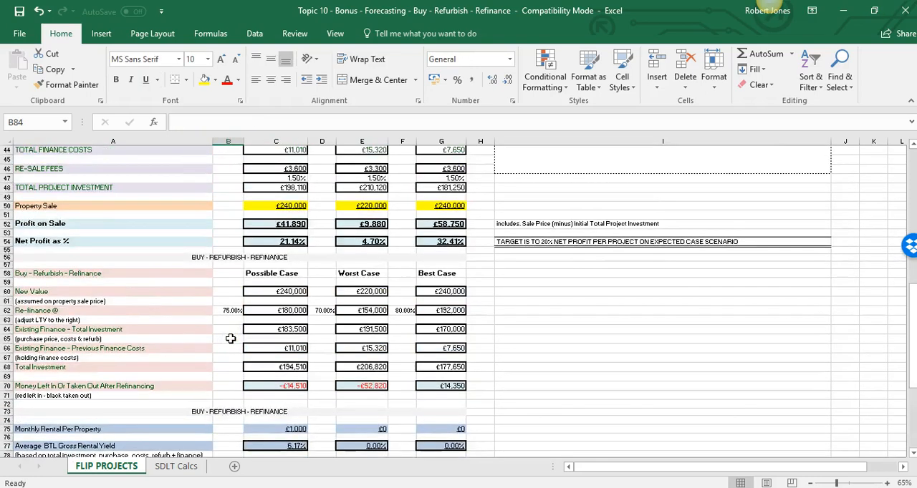
pyautogui.scroll(6, 231, 339)
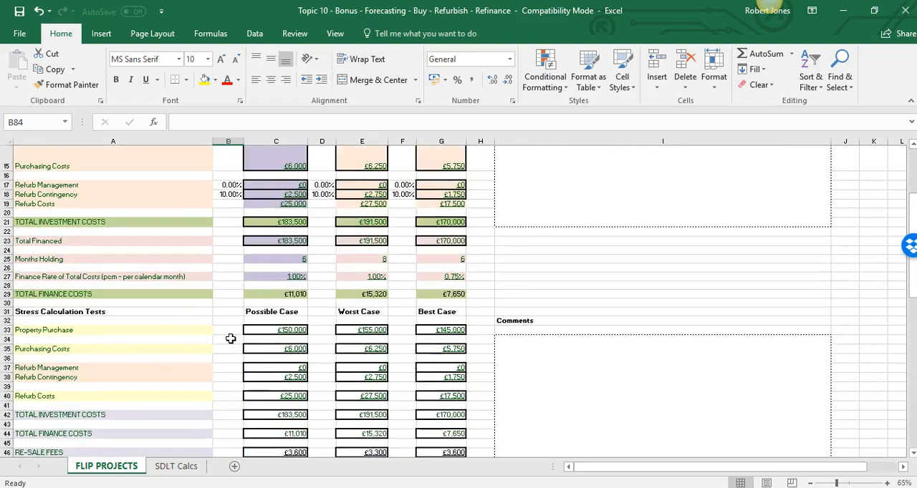
pyautogui.scroll(5, 231, 338)
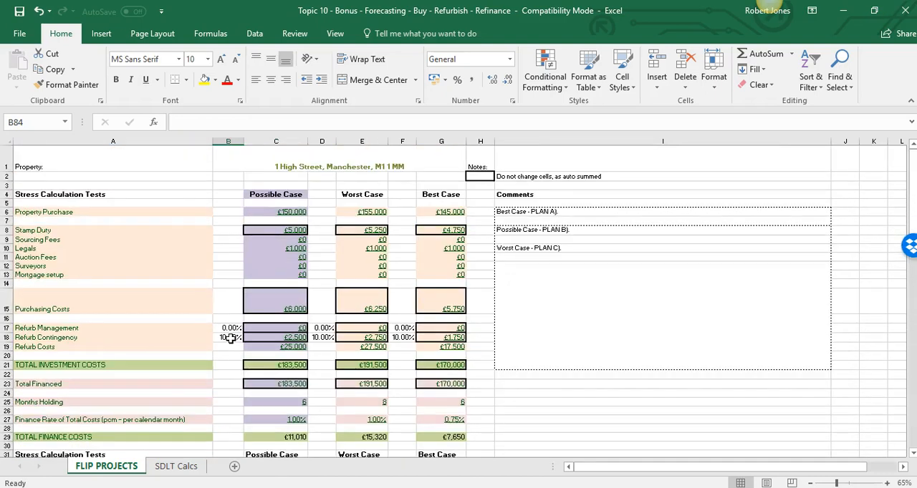